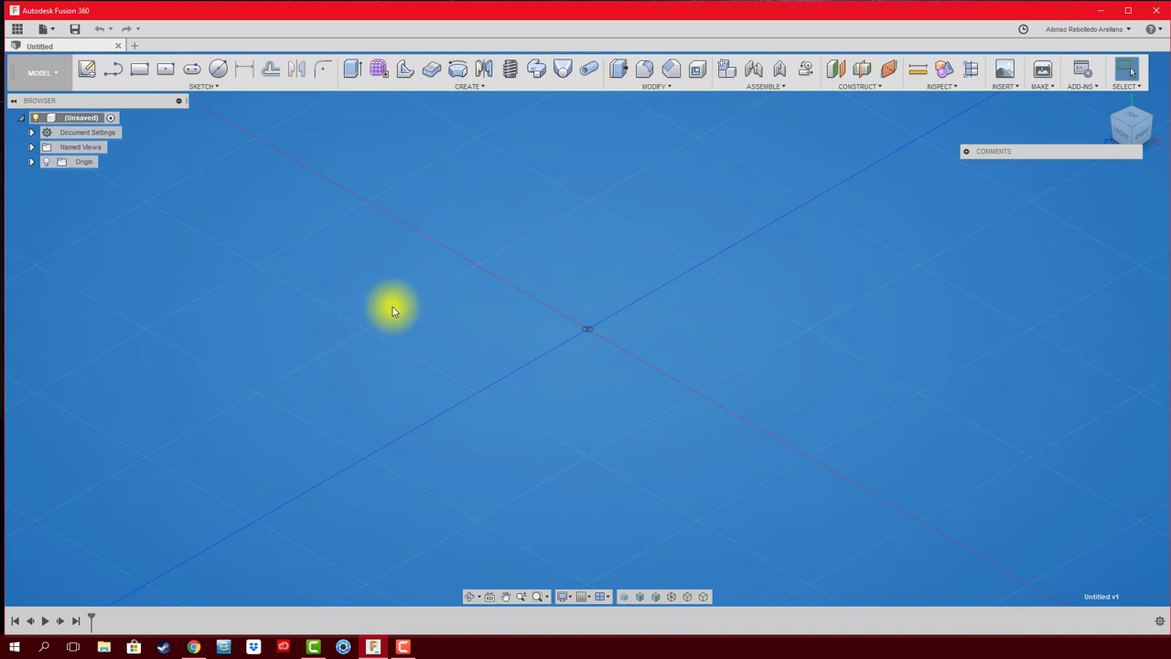
- Switch to the Sheet Metal workspace and start a new sheet metal component, selecting its default name to rename it SM8
left_click(41, 73)
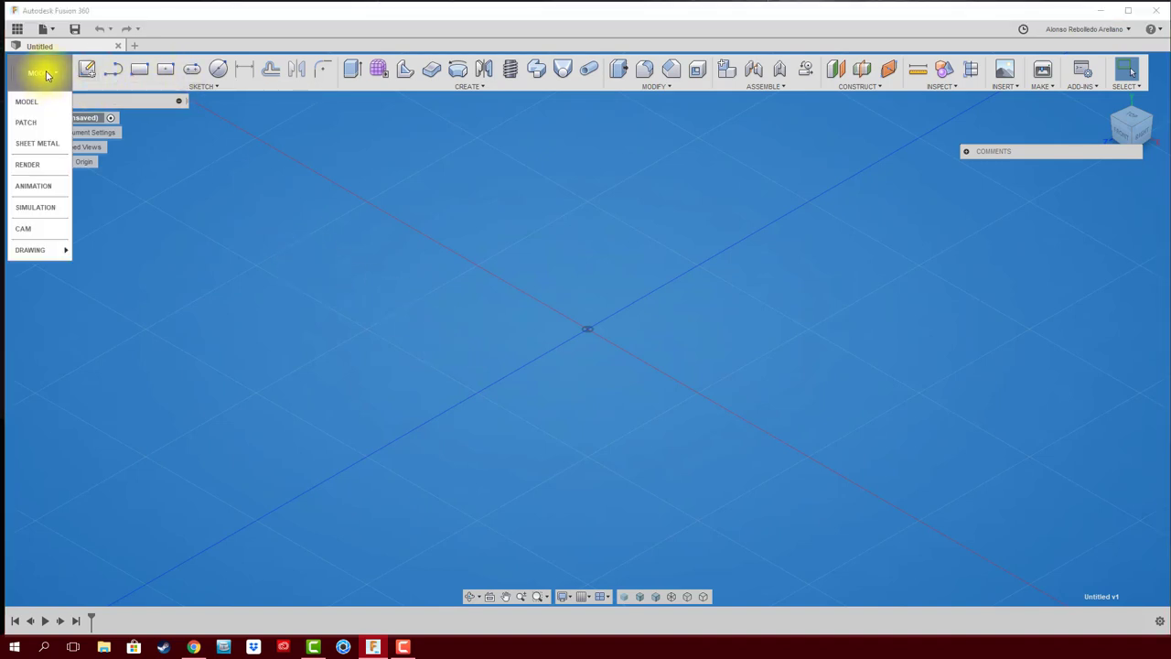
left_click(40, 142)
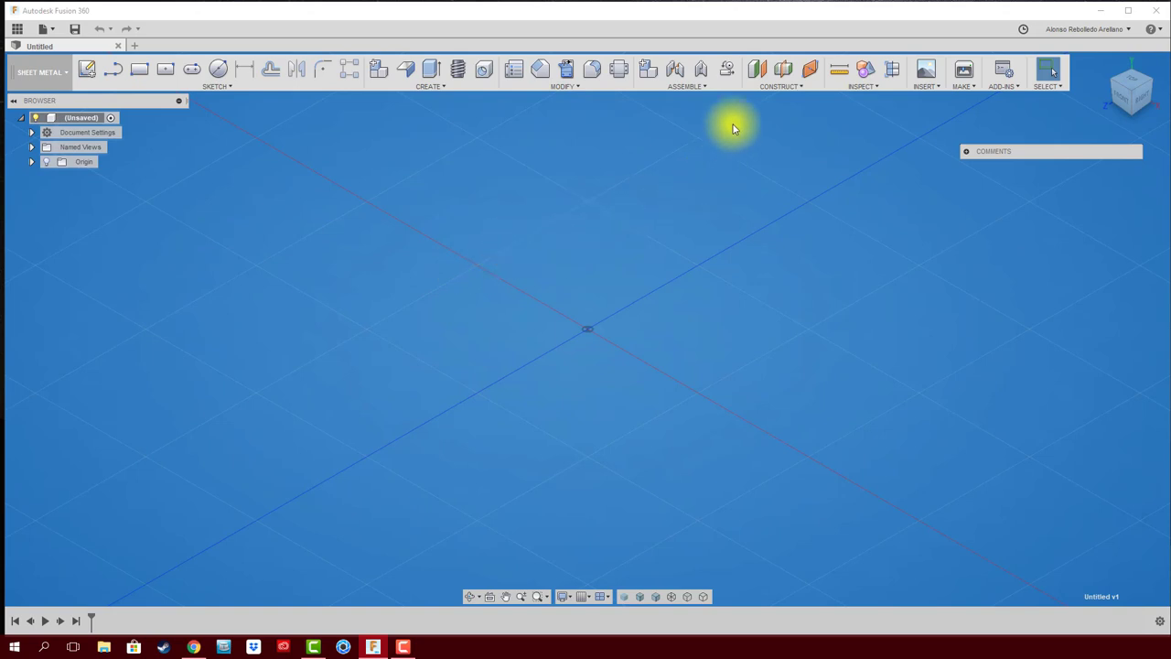
left_click(647, 69)
left_click_drag(558, 176, 478, 173)
type("SM8")
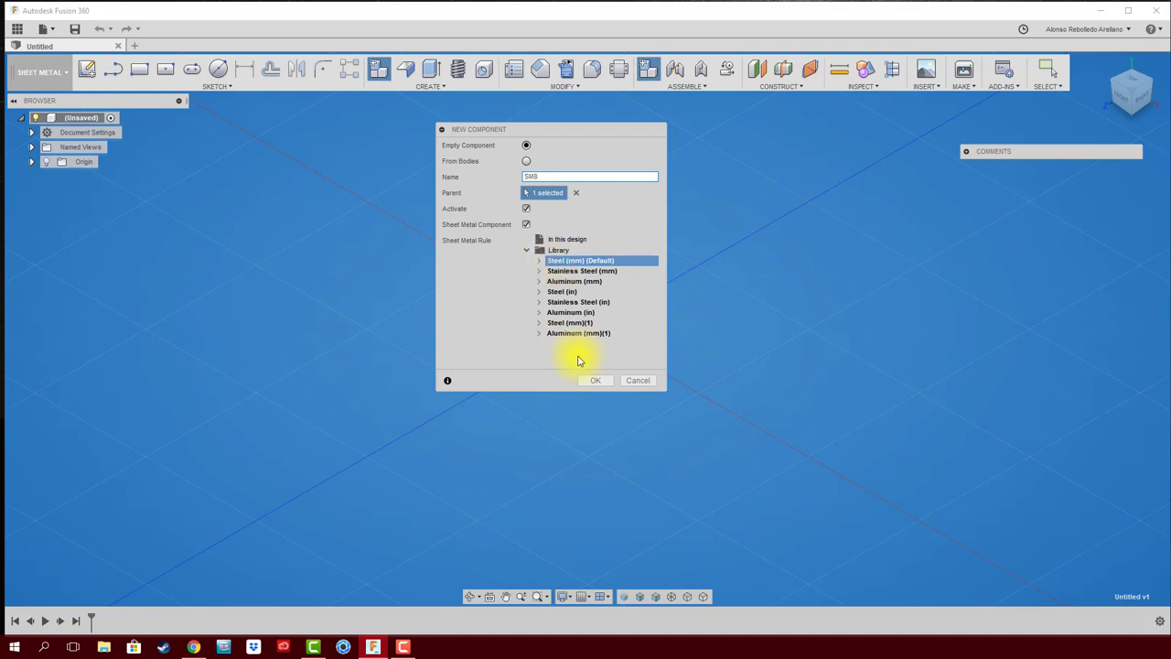
- Confirm the SM8 component, then create and save a new sheet metal rule from Steel (mm)
left_click(596, 381)
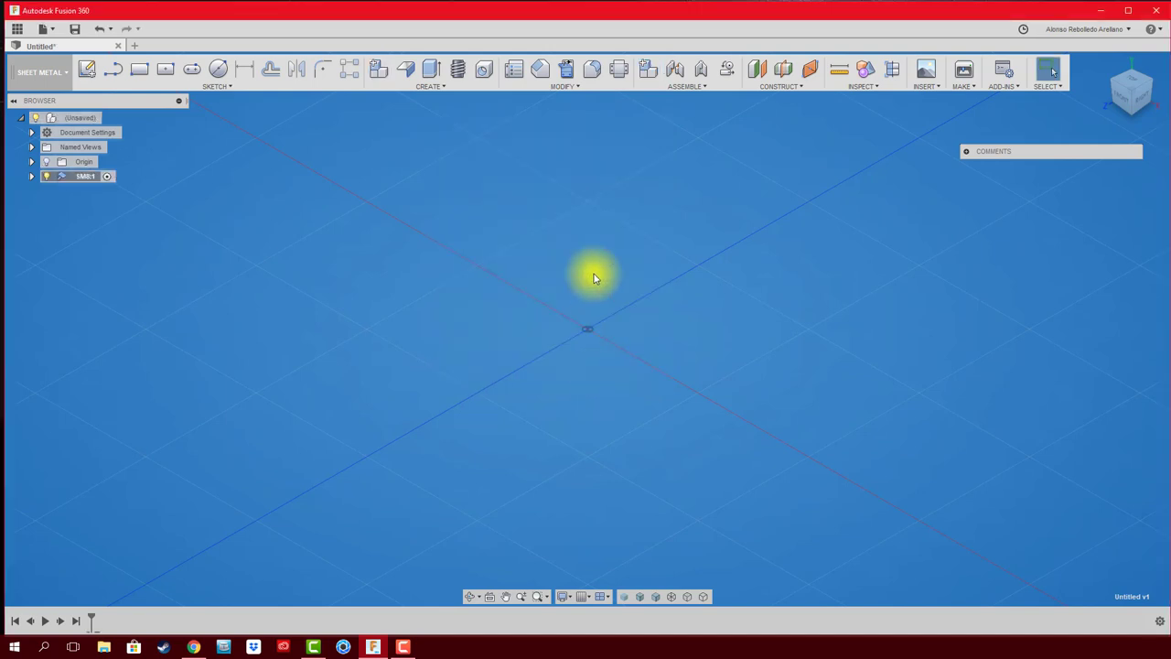
left_click(514, 80)
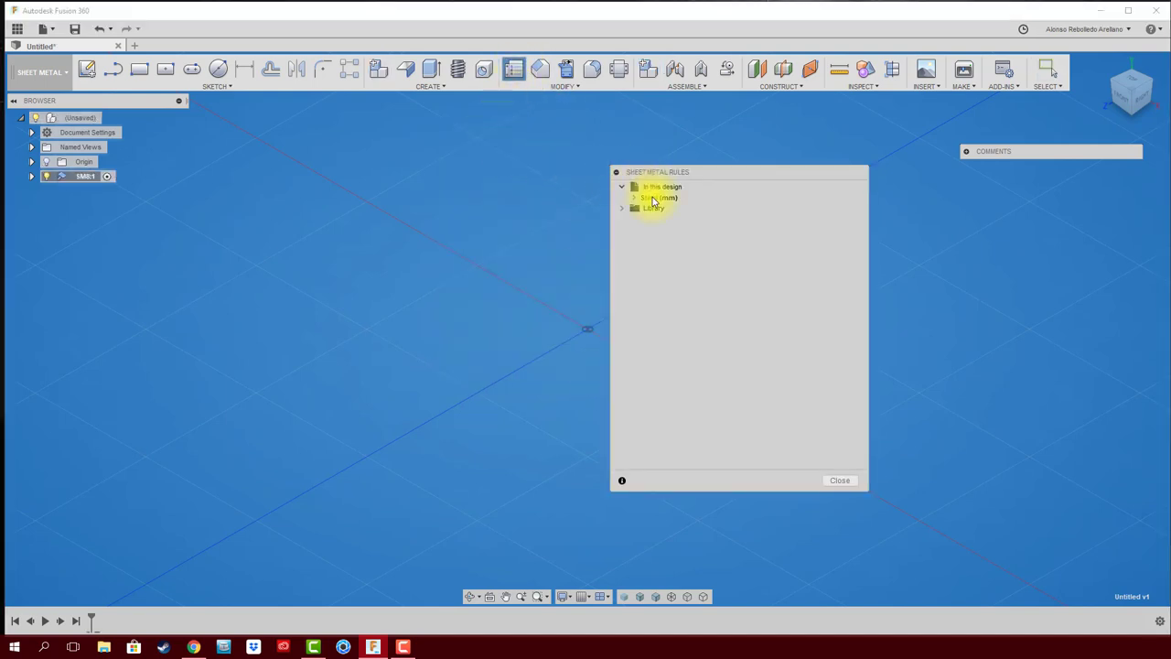
left_click(694, 200)
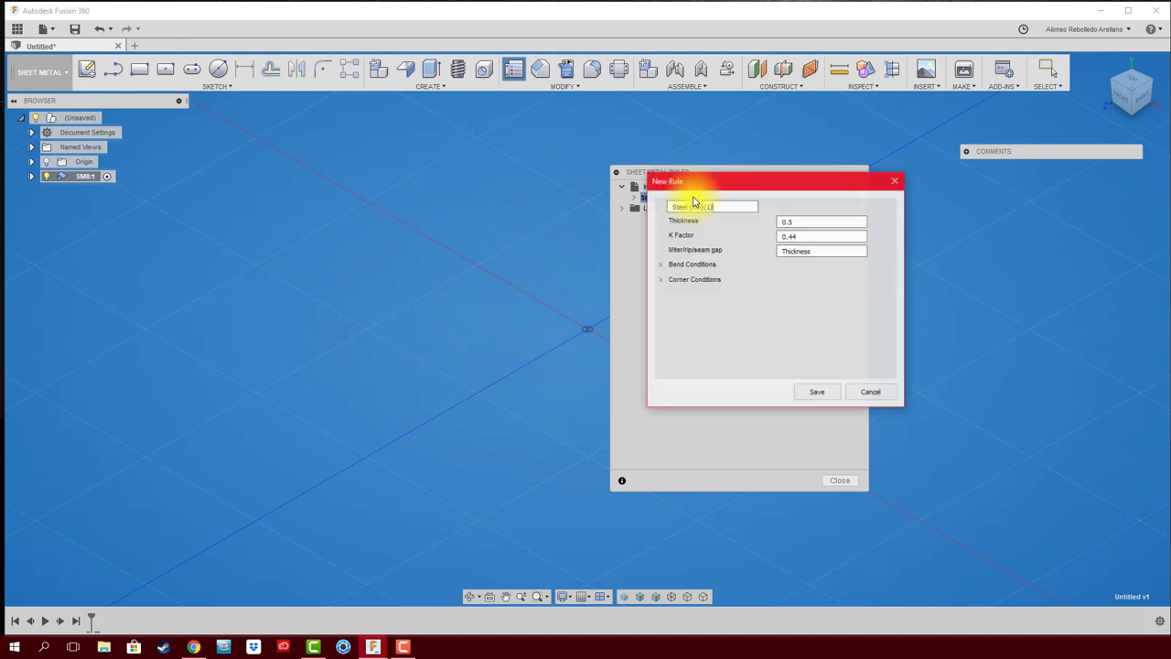
left_click(826, 394)
left_click(840, 479)
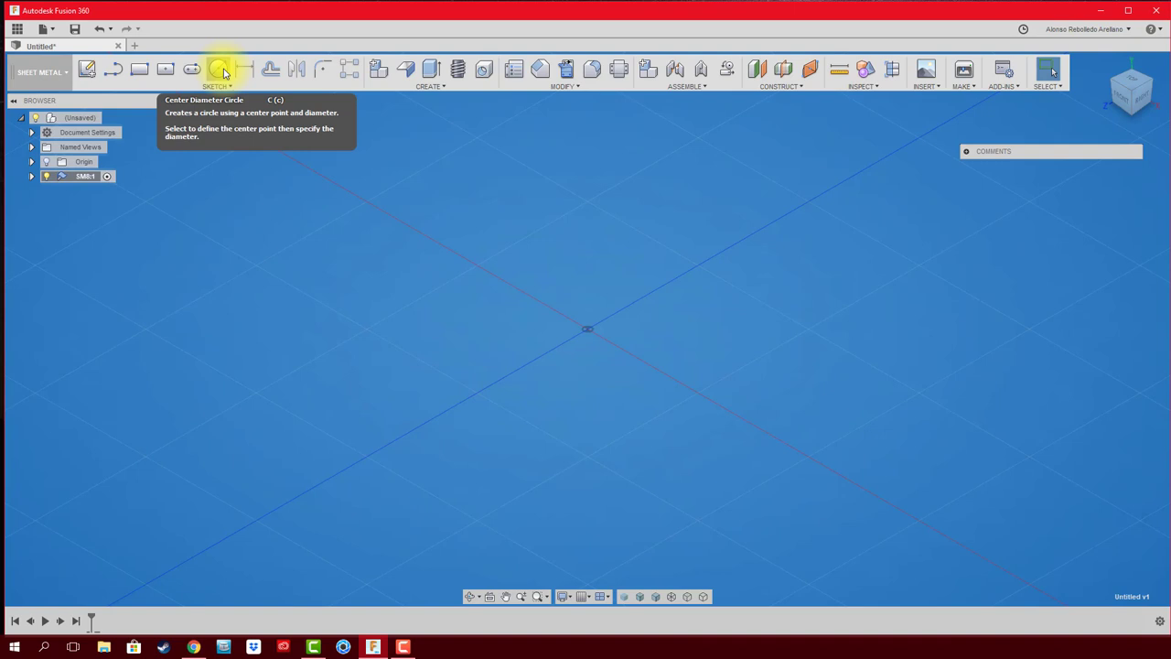
- Sketch a 4 mm diameter circle centred on the origin of the XY plane
left_click(220, 71)
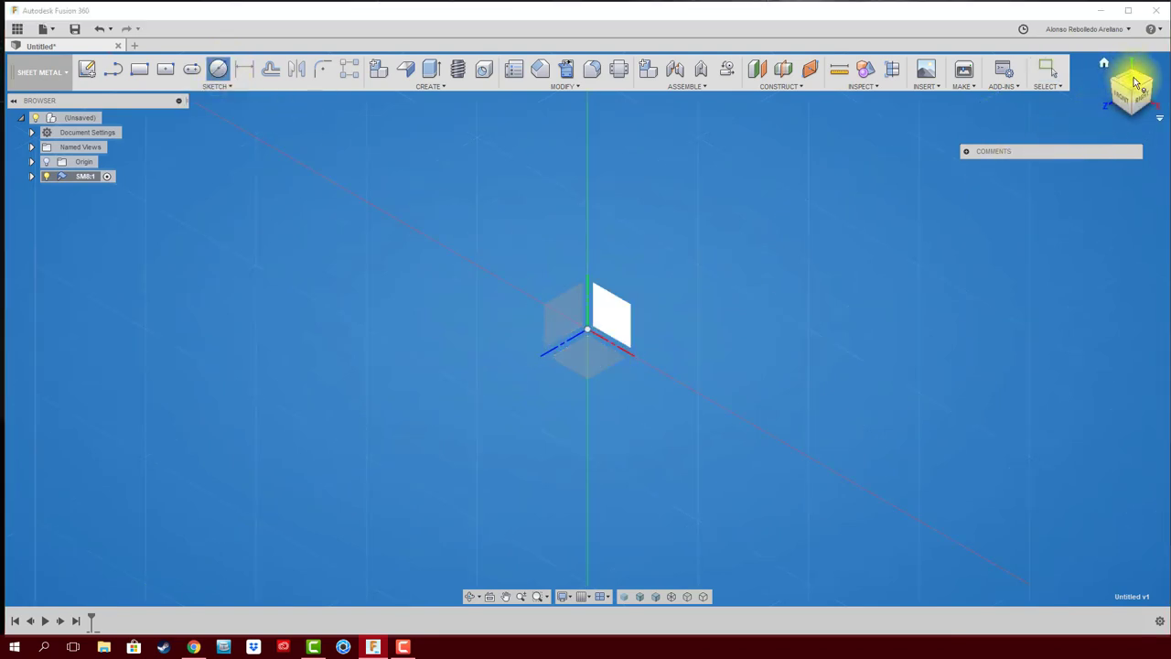
left_click(588, 366)
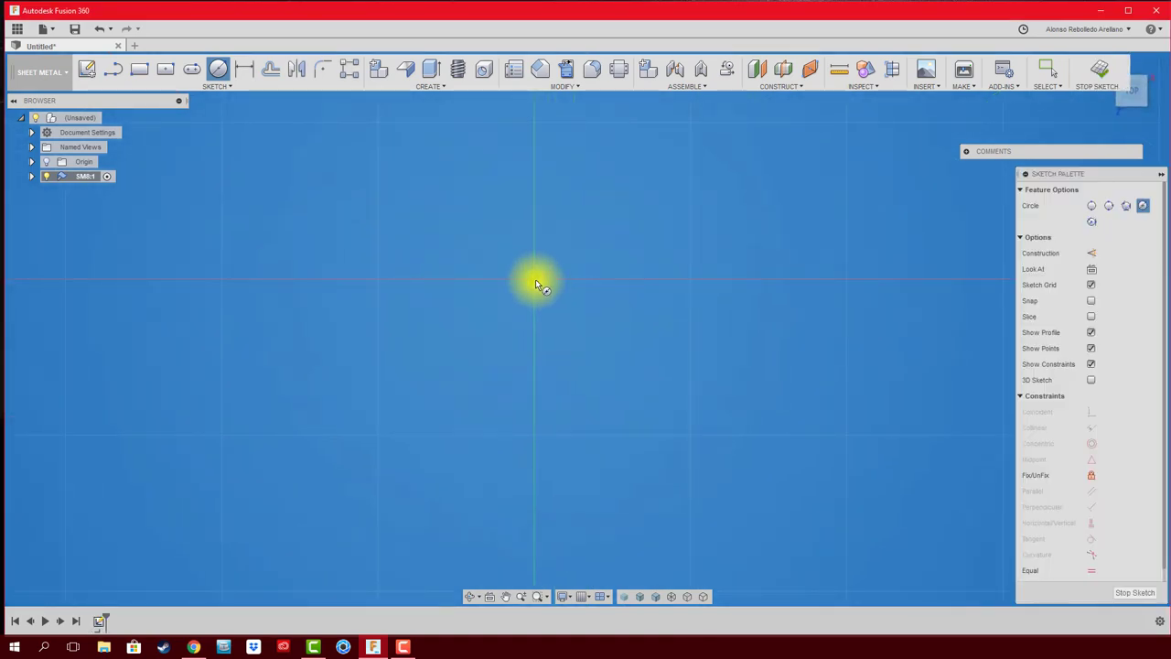
left_click(534, 280)
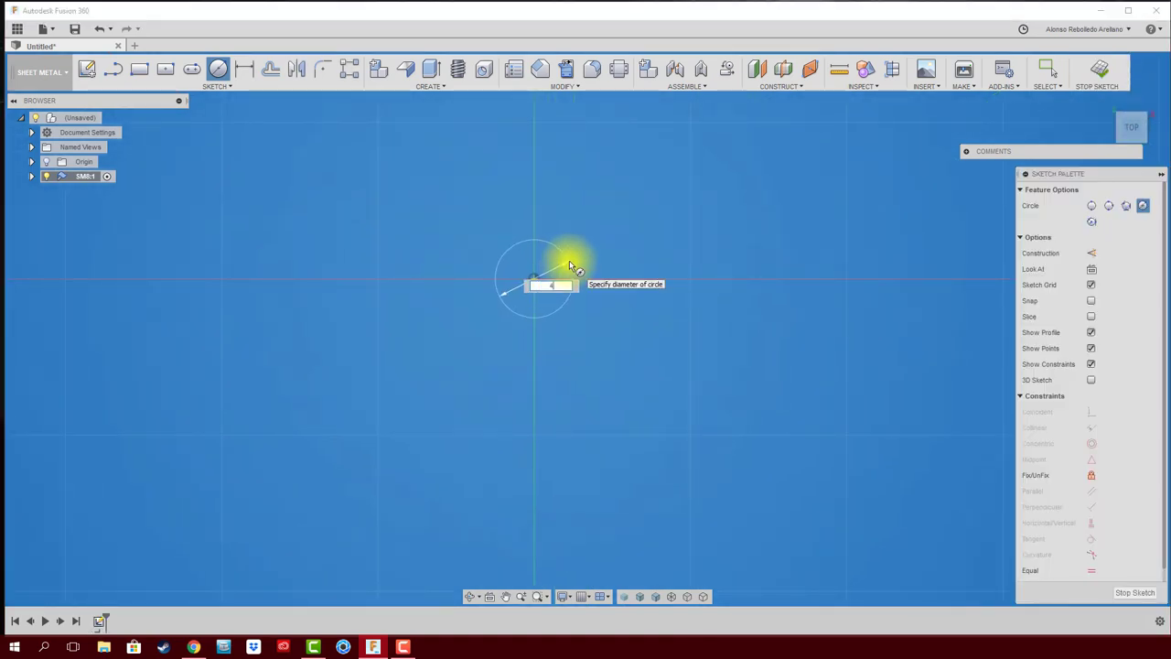
type("4")
key("Return")
key("Escape")
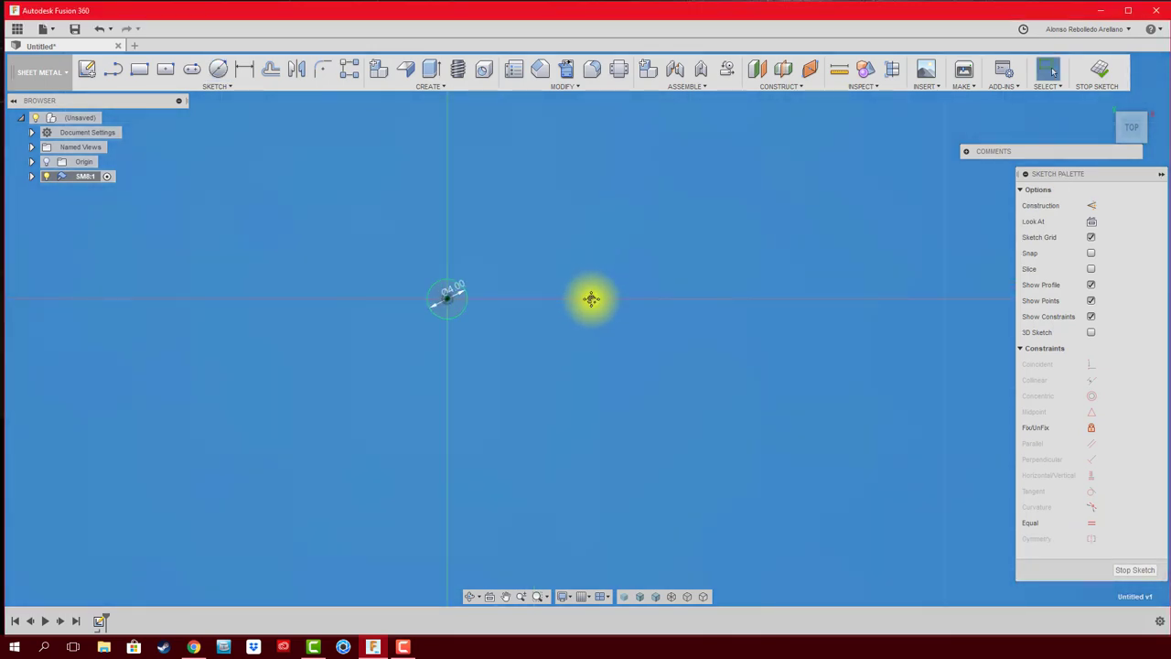
middle_click_drag(590, 282, 374, 265)
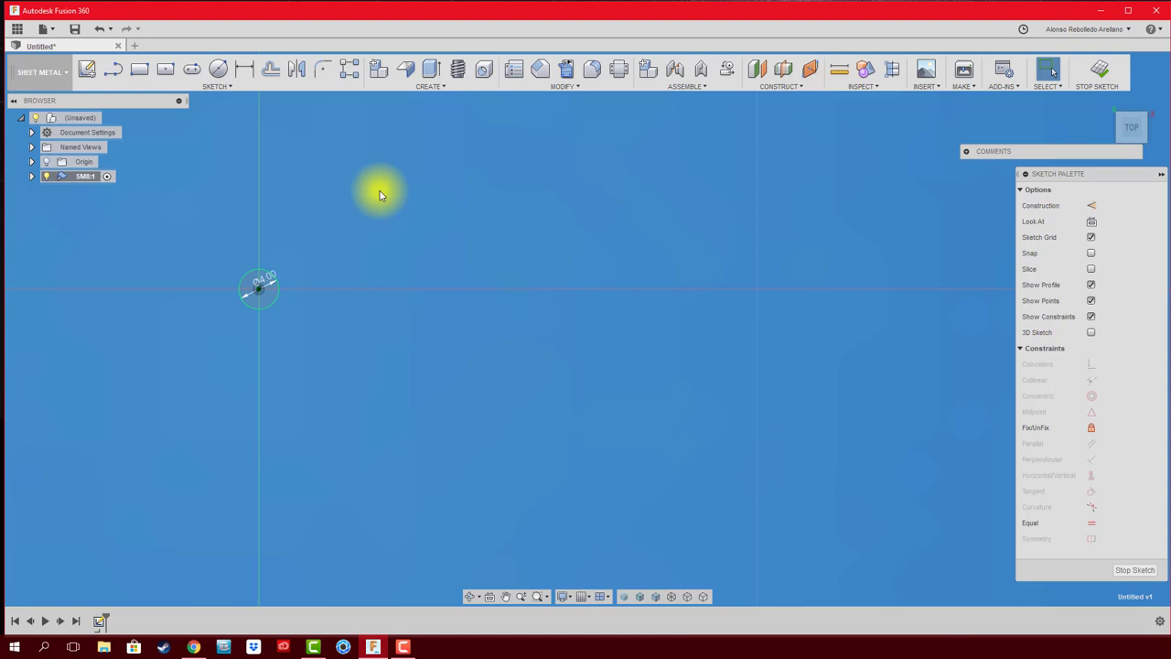
- Rectangular-pattern the 4 mm circle into 8 copies spread 42 mm to the right
left_click(348, 71)
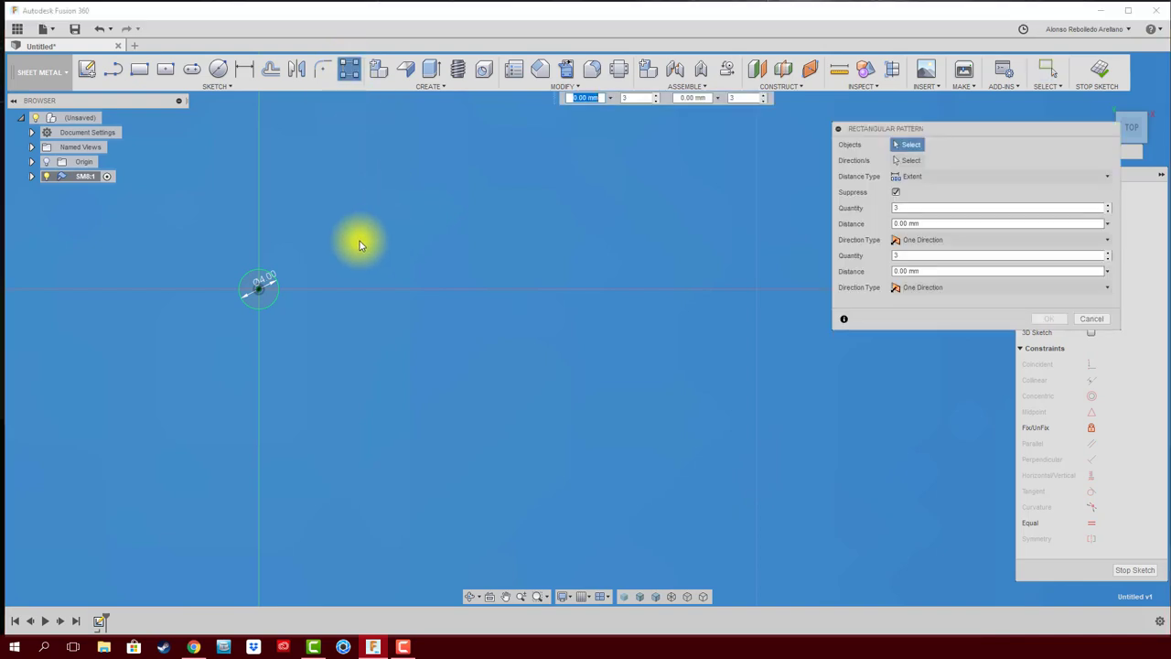
left_click(278, 286)
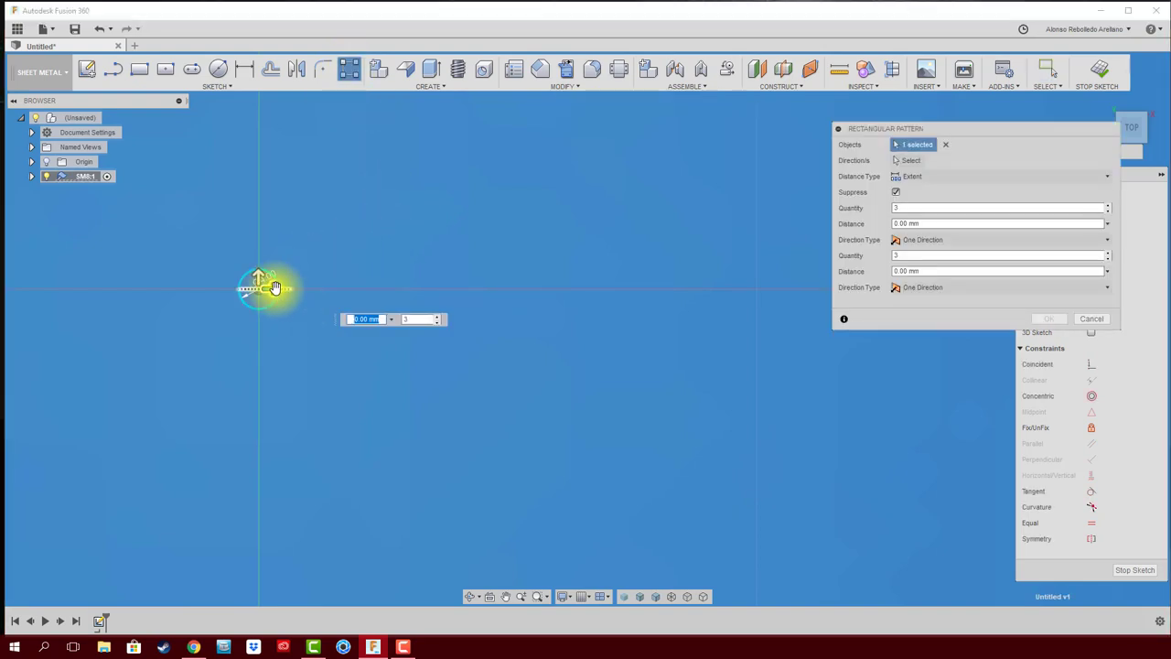
mouse_move(275, 287)
left_mouse_down()
mouse_move(797, 289)
mouse_move(549, 289)
left_mouse_up()
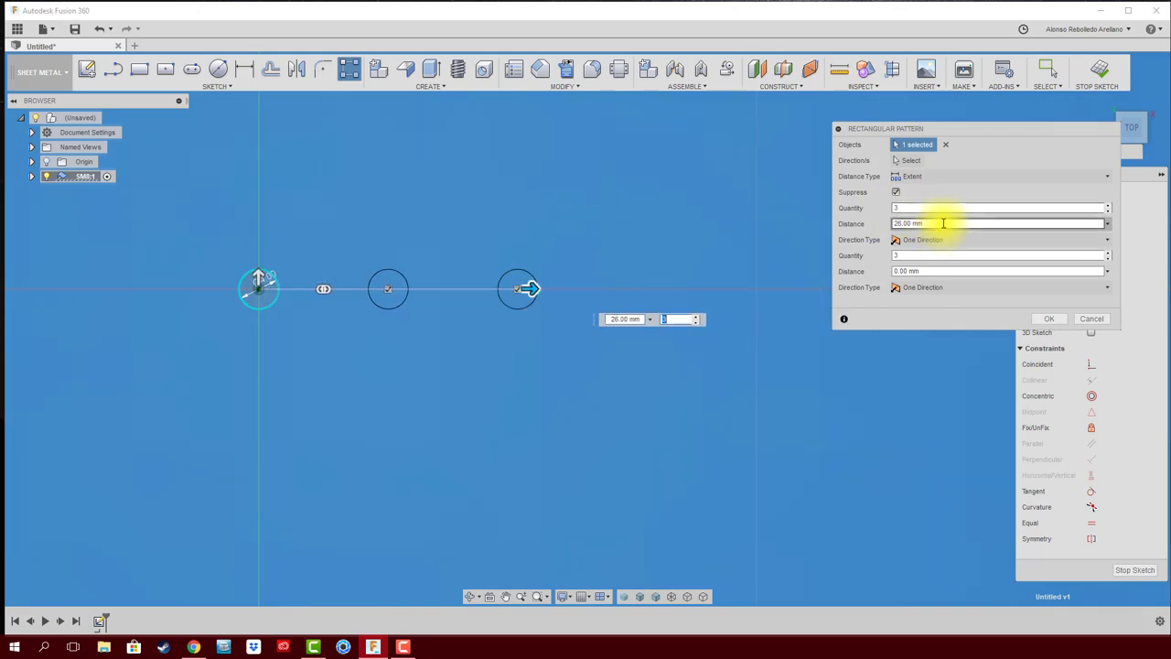
left_click(902, 207)
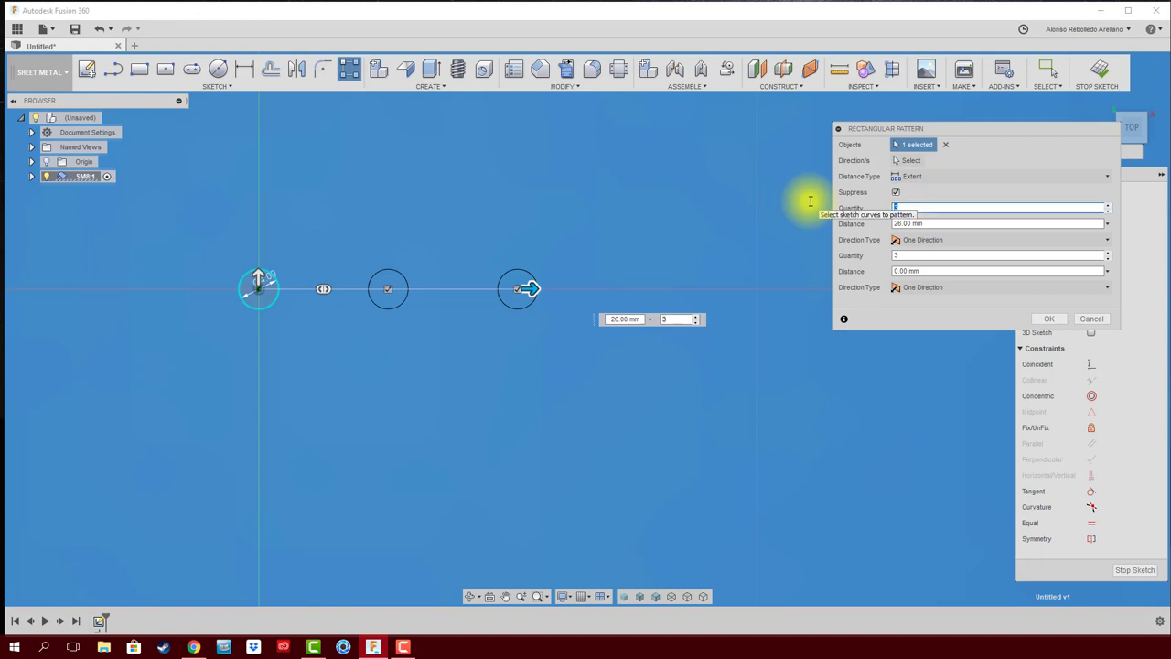
type("8")
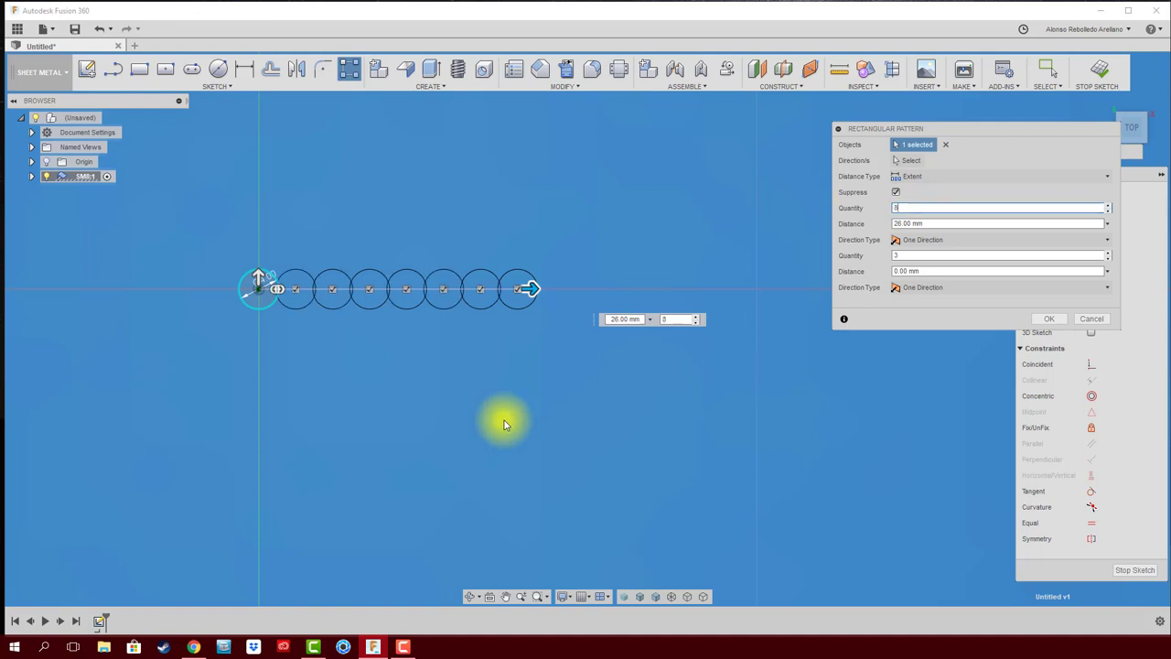
left_click_drag(535, 289, 692, 287)
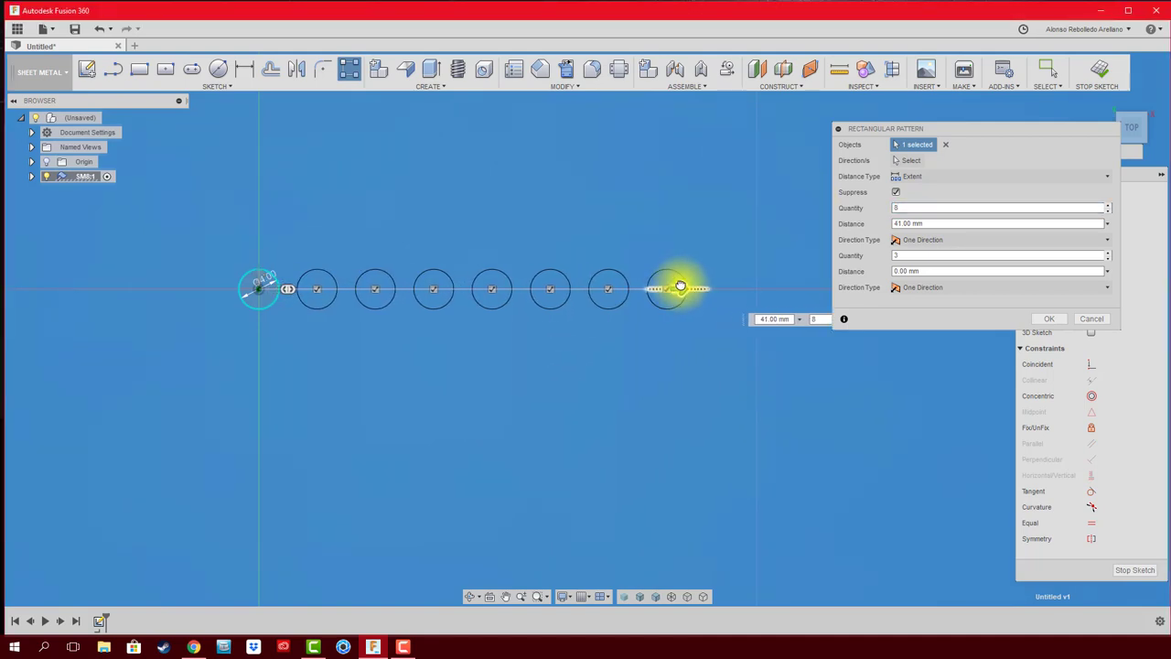
key("Tab")
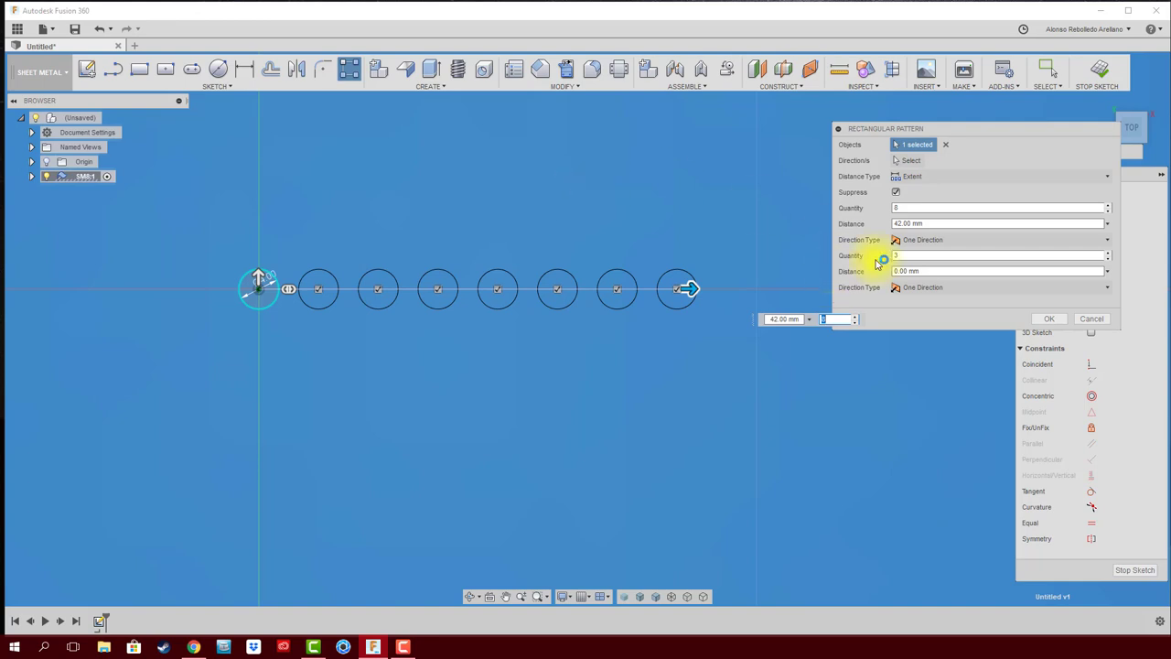
- Change the pattern's distance type to Spacing with the copies 10 mm apart
left_click(906, 207)
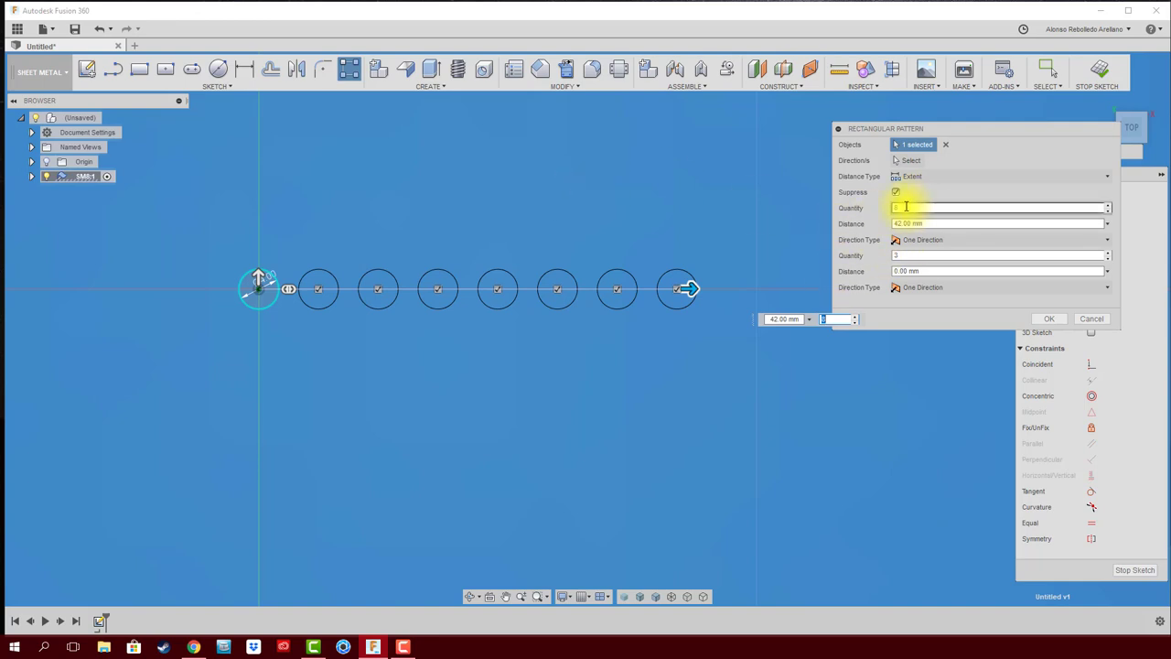
left_click(920, 177)
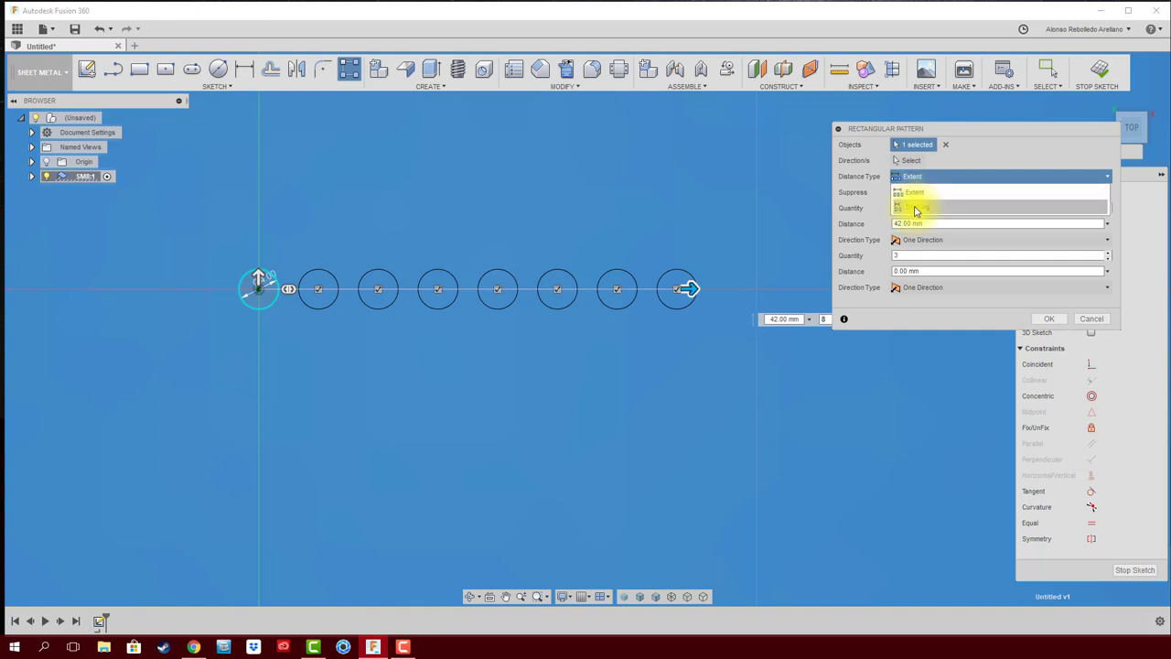
left_click(915, 211)
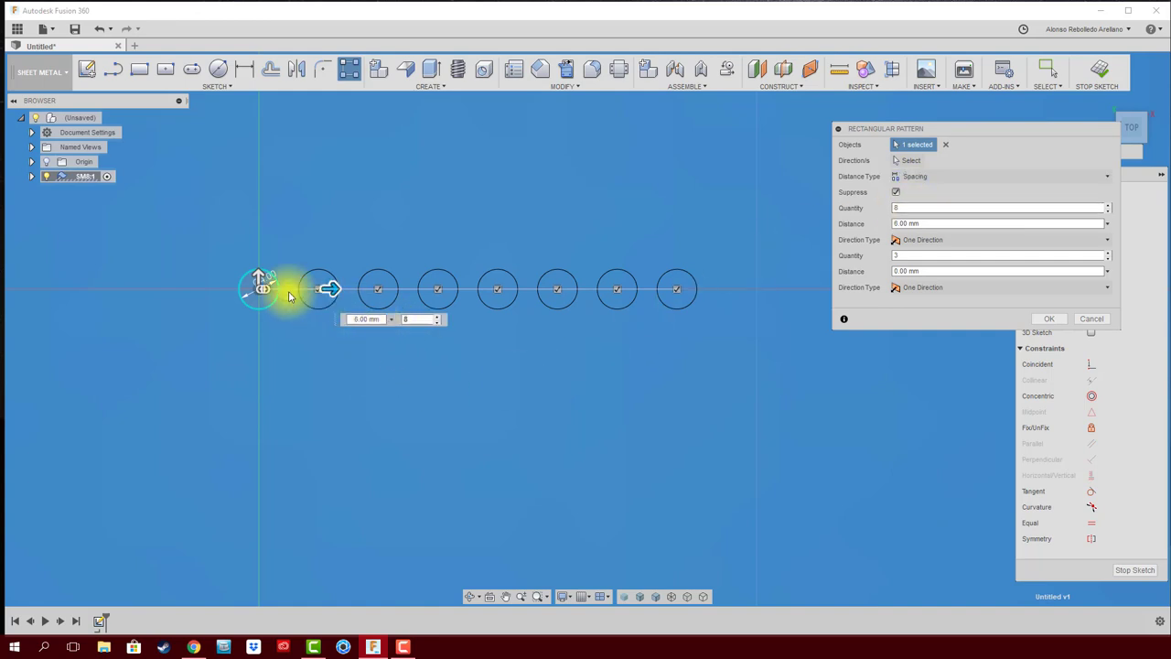
key("Tab")
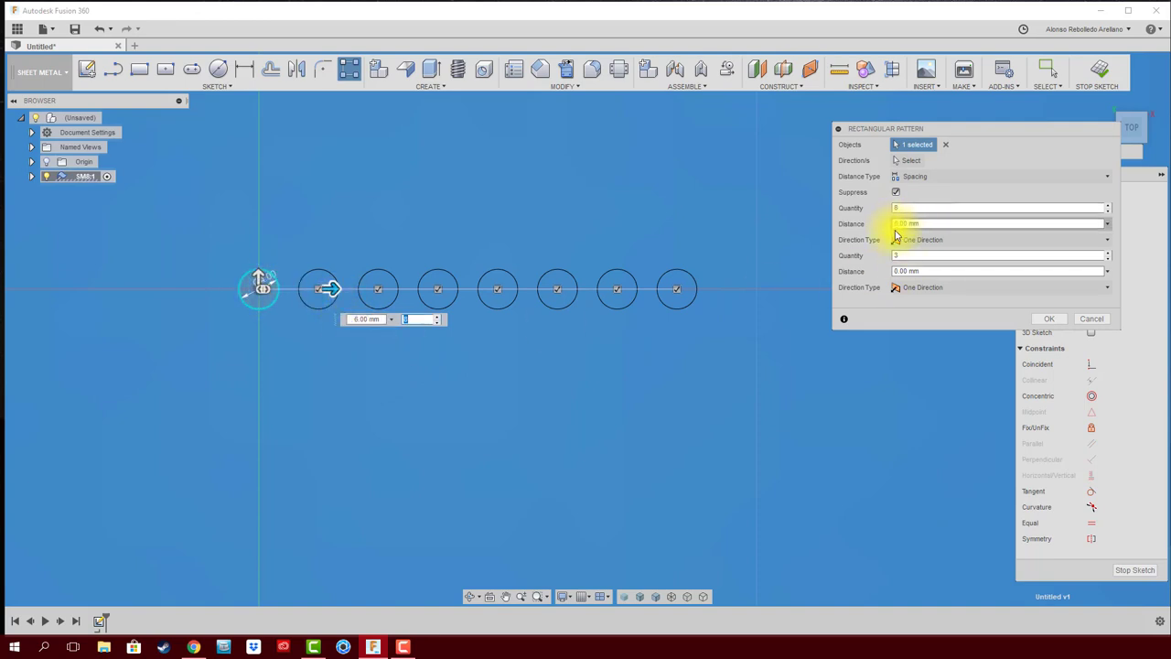
left_click(930, 227)
type("10")
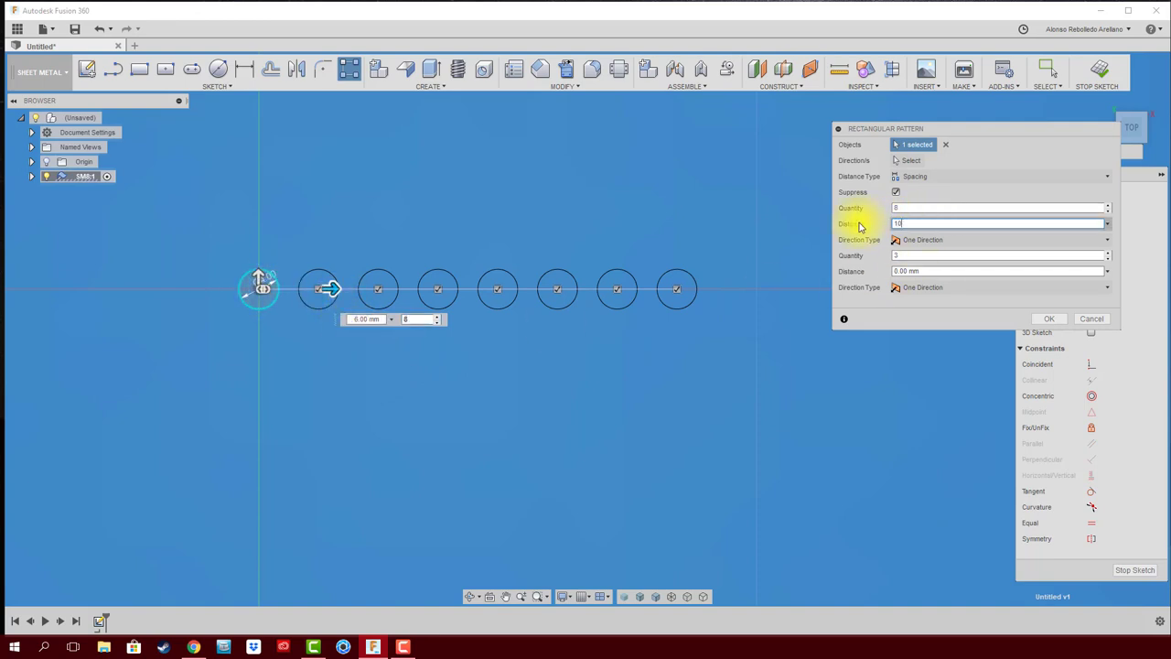
key("Tab")
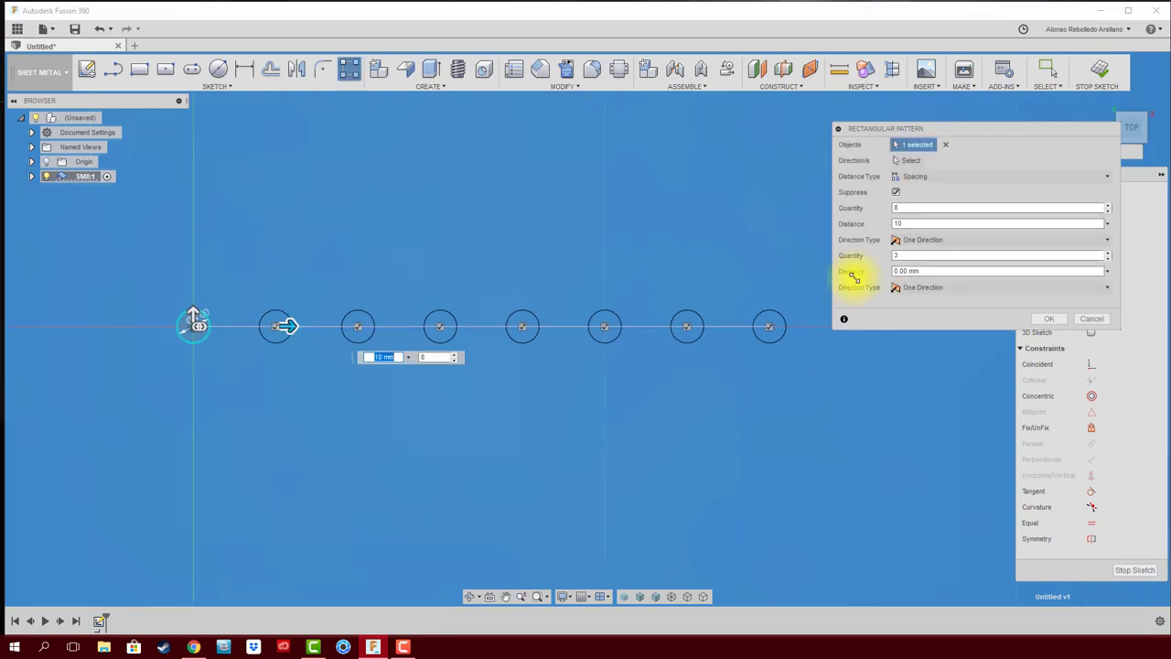
key("Tab")
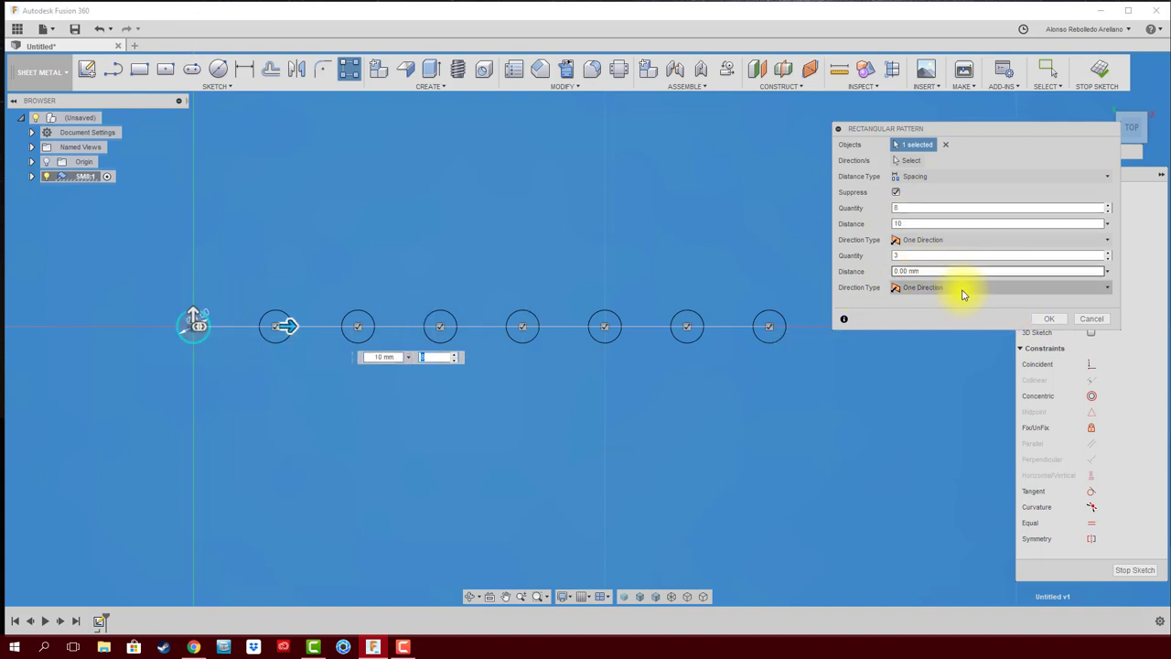
- Accept the row of eight circles and ring the first hole with a 10 mm circle
left_click(1047, 318)
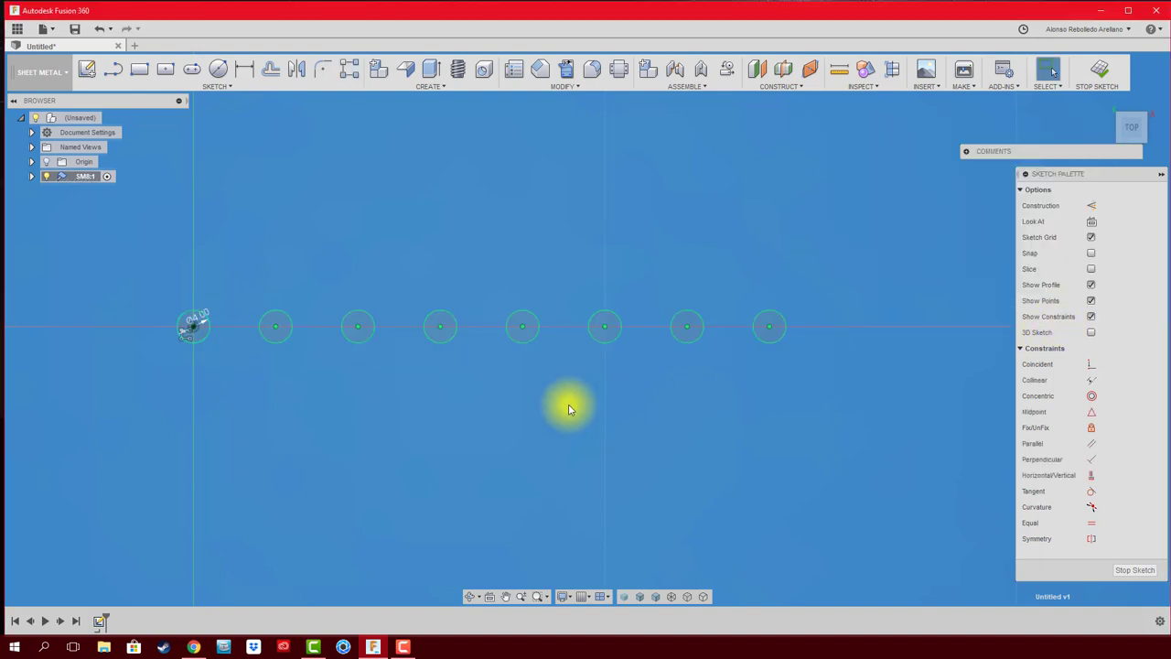
scroll(183, 320, "up", 2)
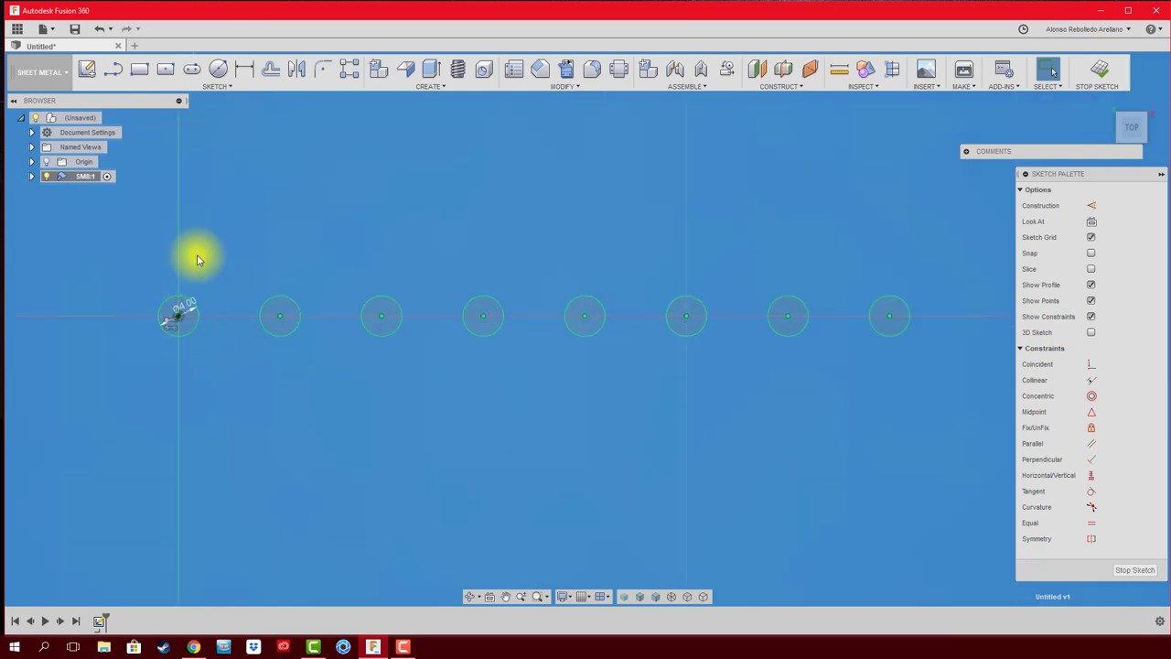
middle_click_drag(280, 136, 314, 134)
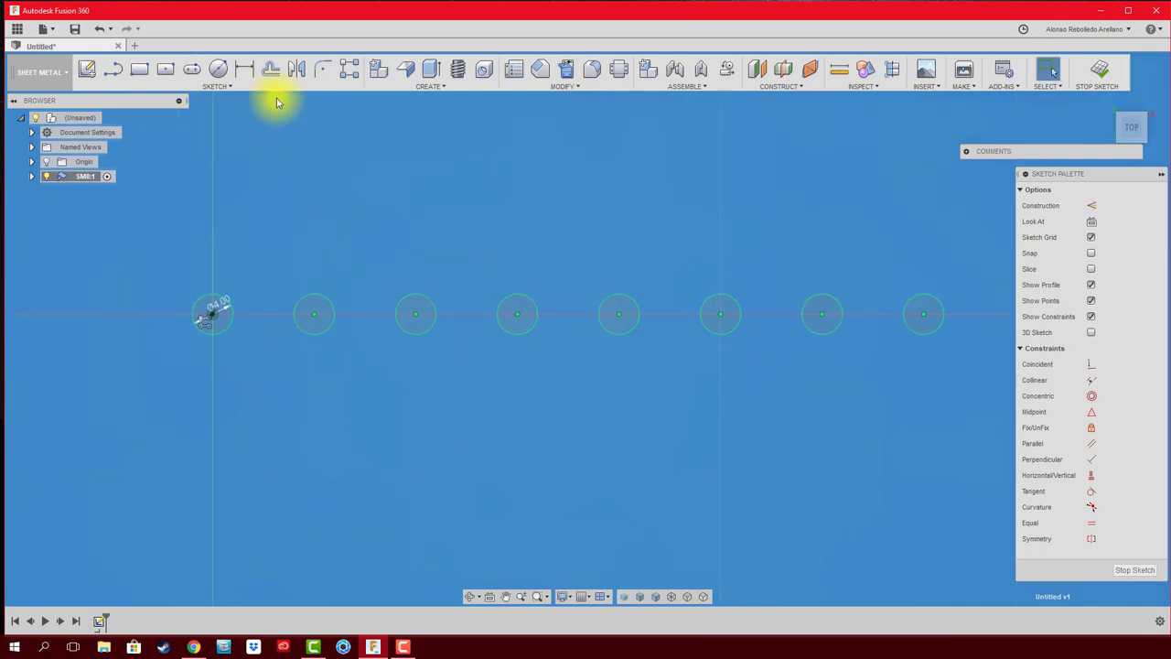
left_click(218, 69)
left_click(212, 316)
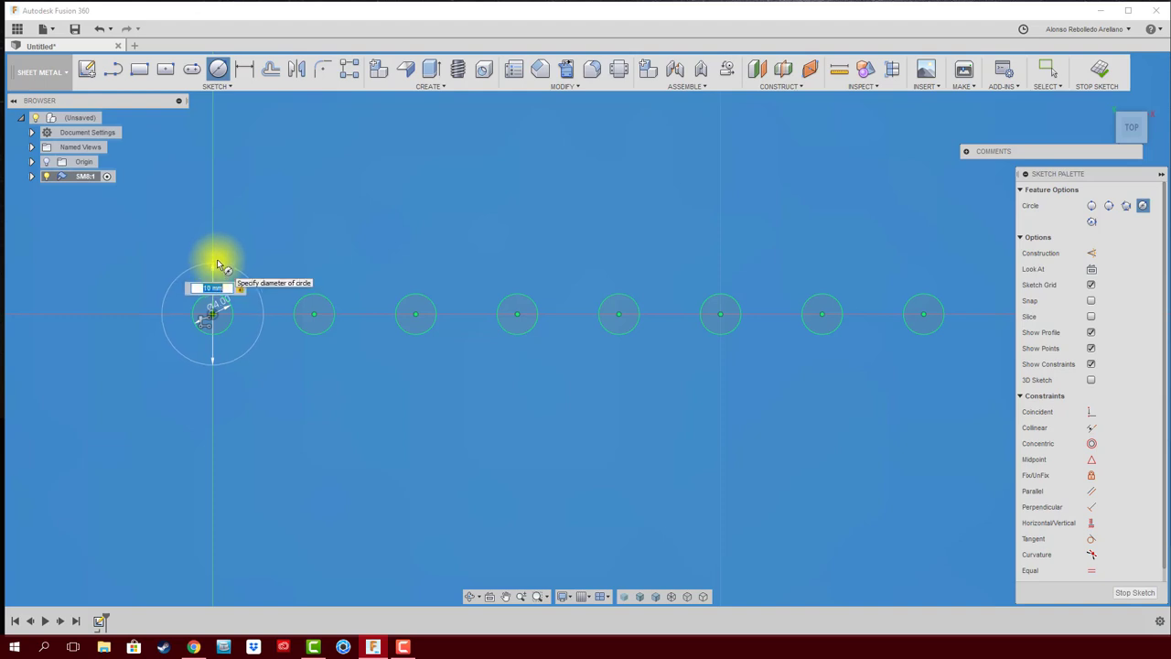
key("Return")
- Add a matching 10 mm diameter circle around the last hole
key("c")
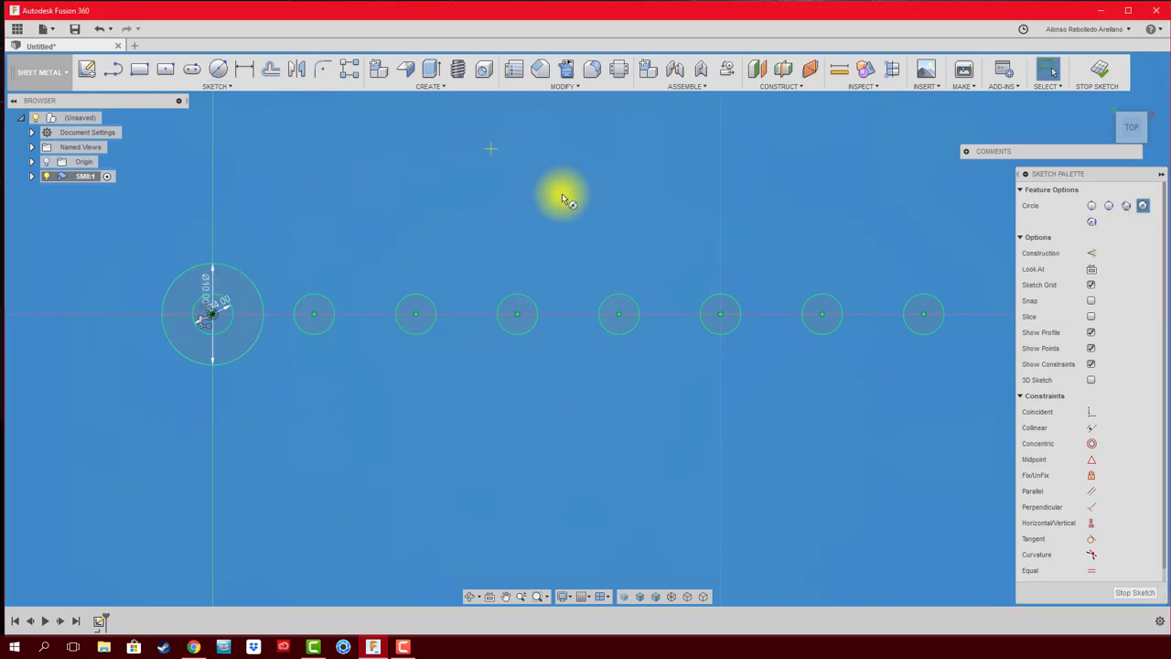
middle_click_drag(888, 316, 691, 305)
left_click(726, 304)
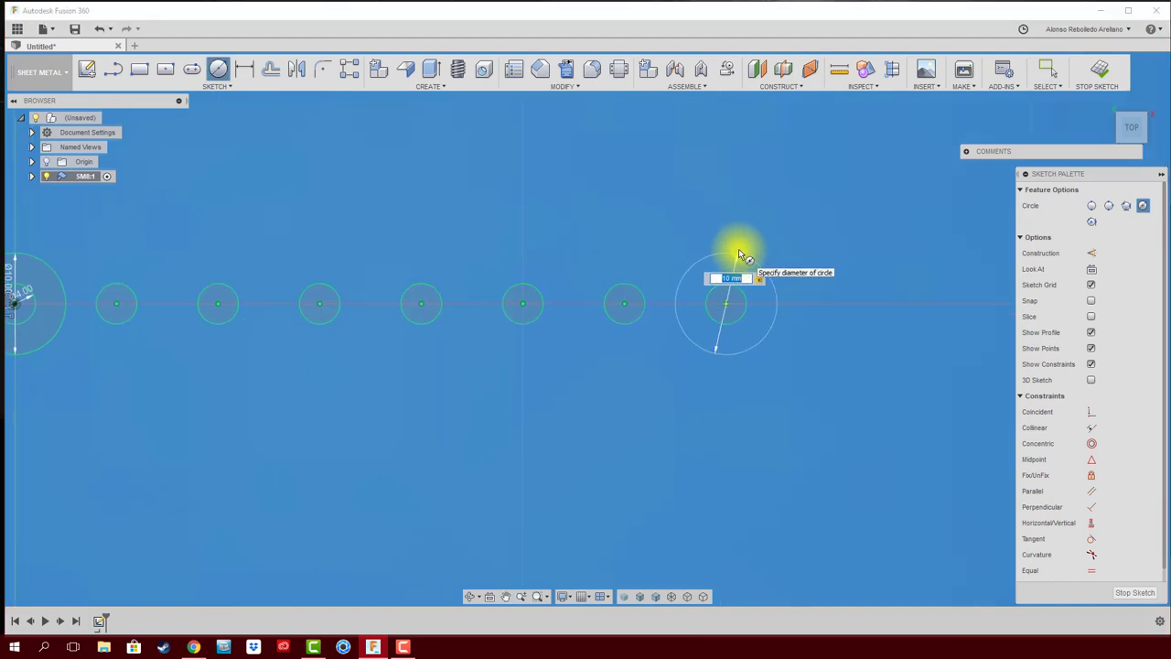
key("Return")
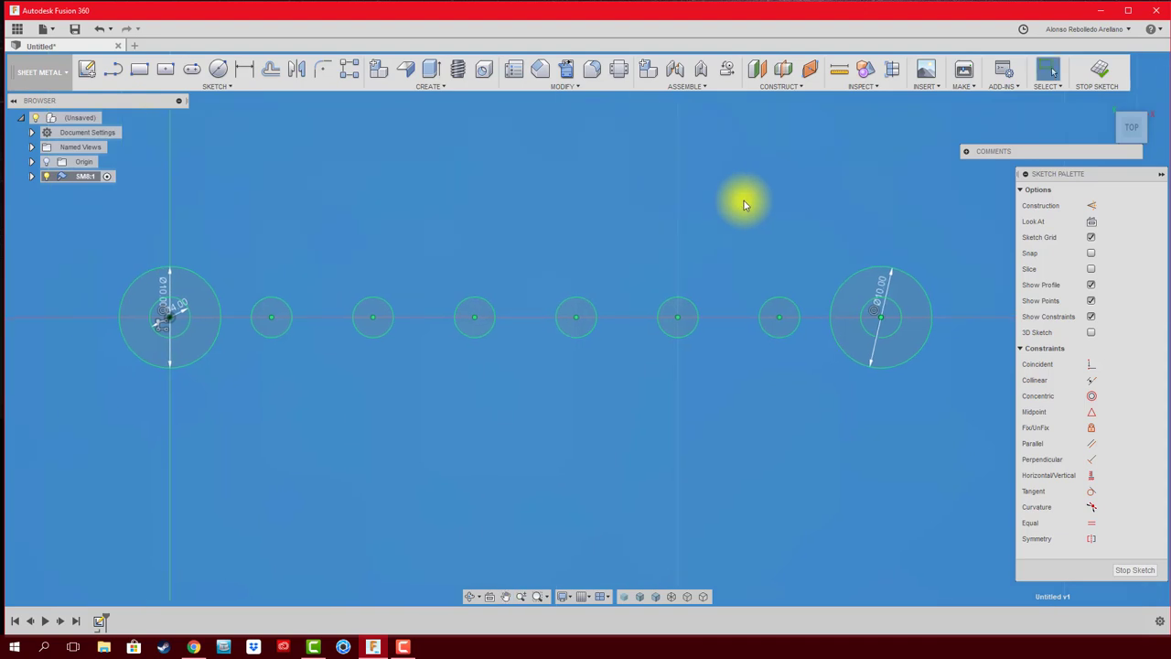
key("l")
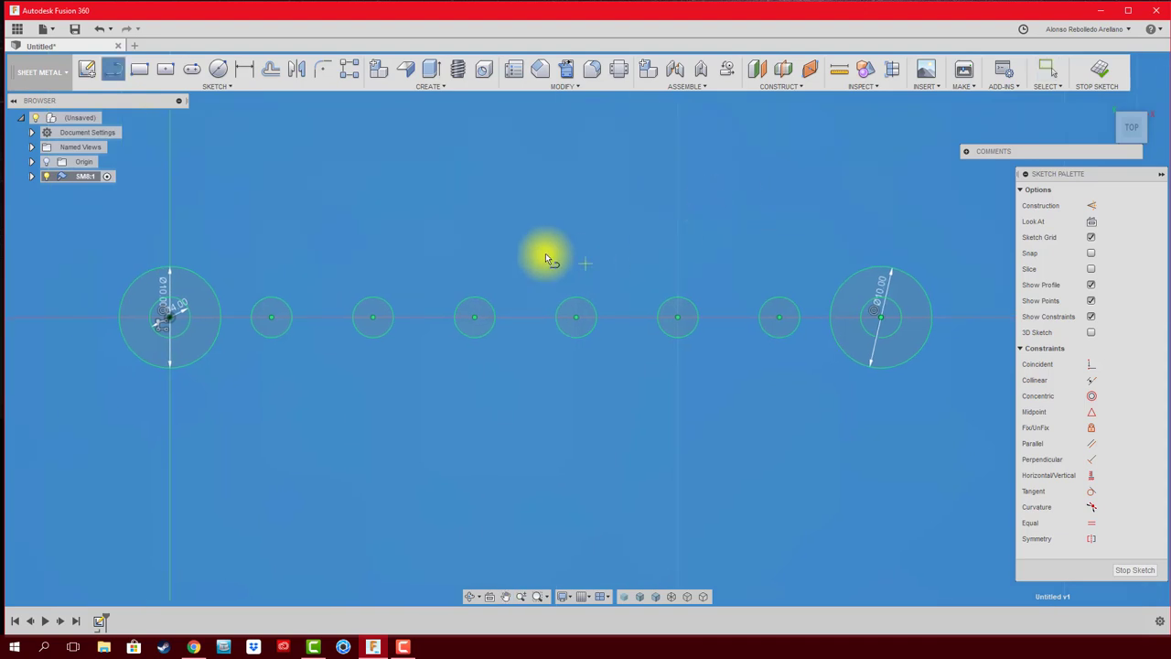
- Draw straight bottom and top edges joining the two 10 mm end circles
left_click(173, 266)
left_click(170, 366)
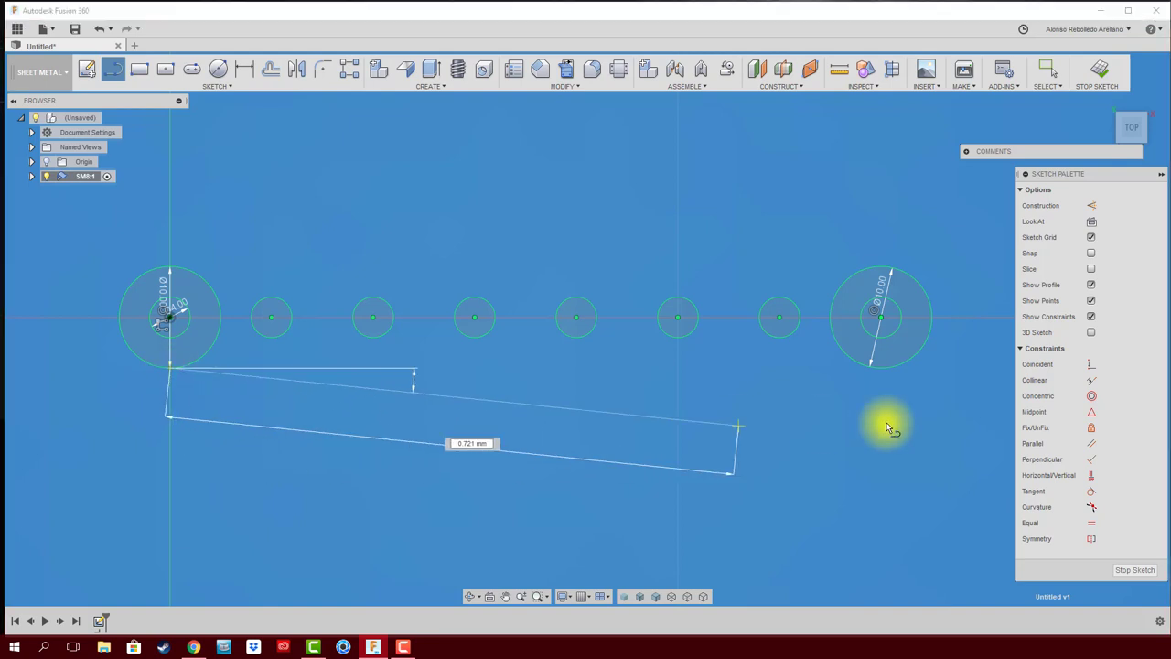
left_click(870, 362)
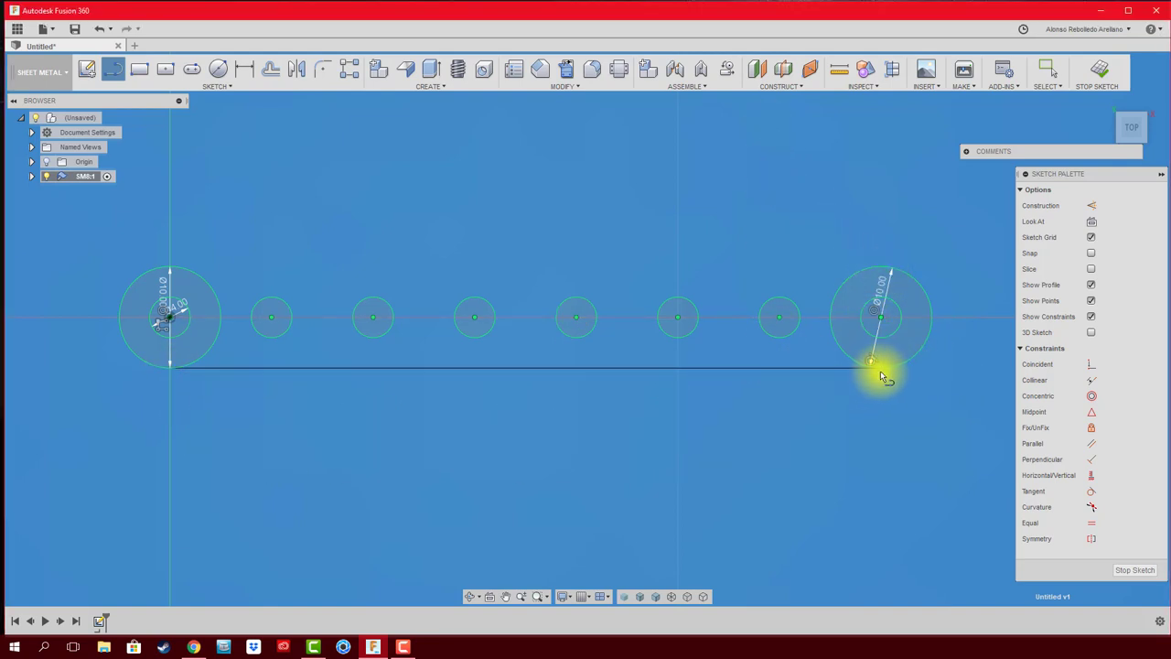
left_click(879, 272)
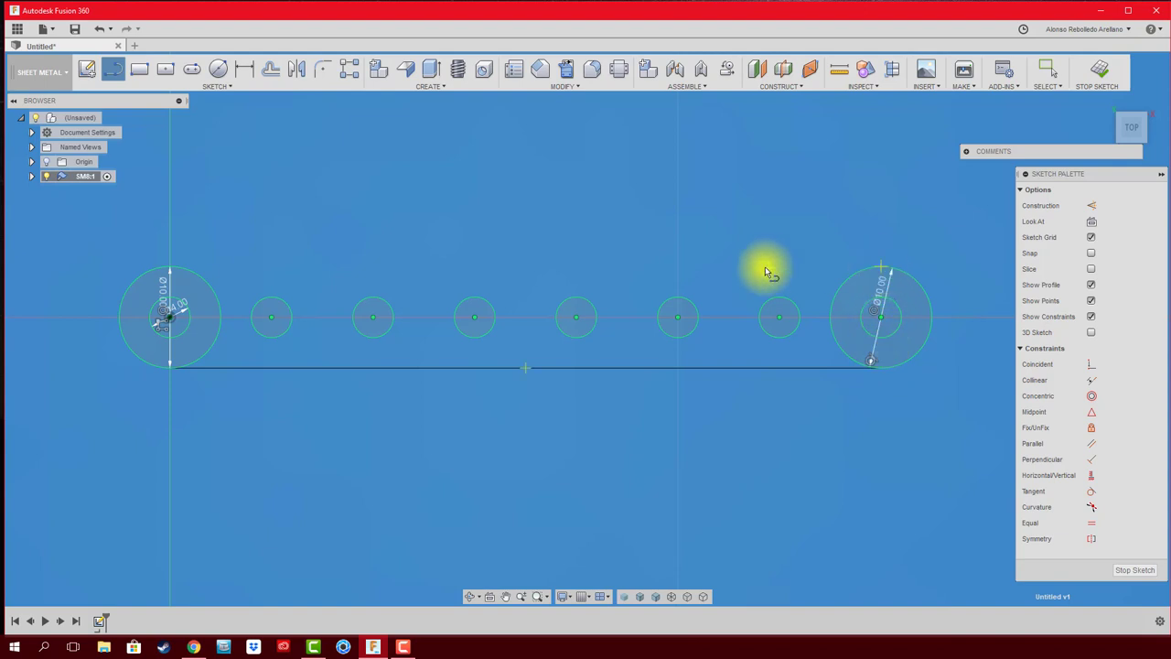
left_click(168, 265)
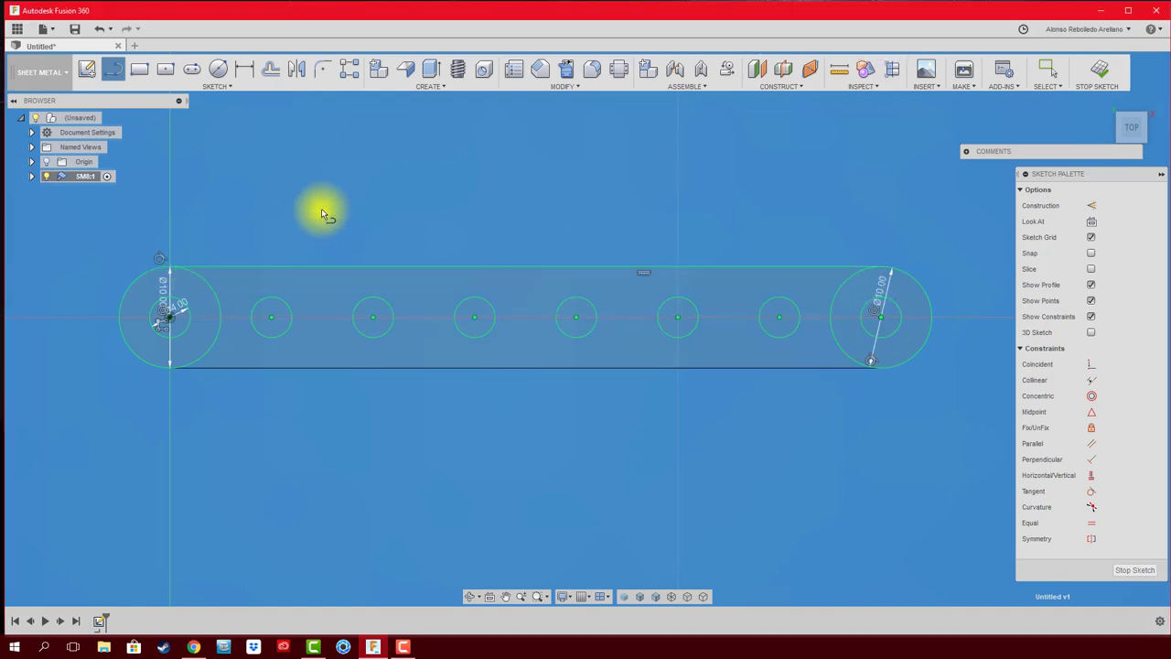
right_click(320, 212)
left_click(381, 218)
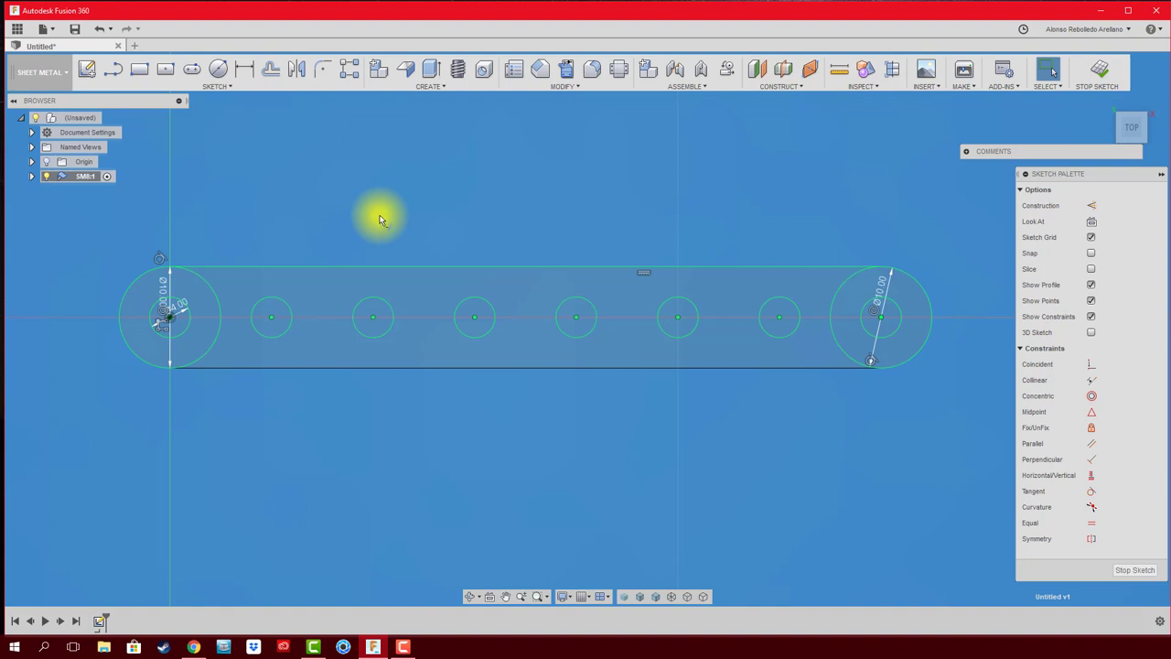
- Trim the inner arcs of both end circles and finish the sketch
key("t")
left_click(212, 289)
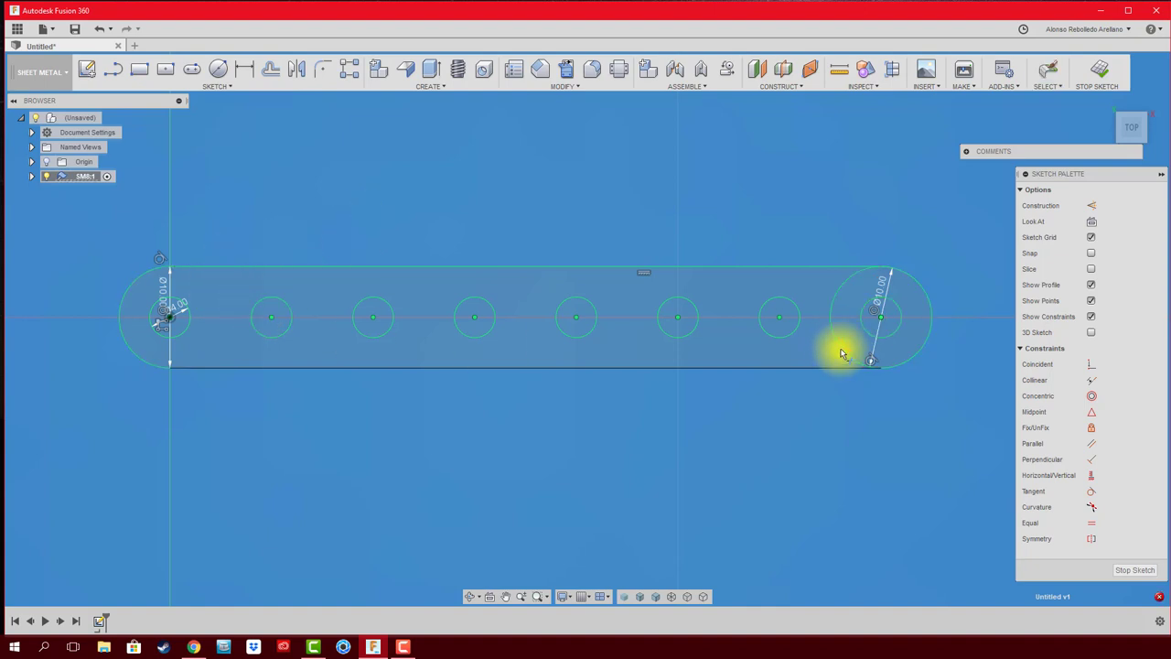
left_click(838, 348)
left_click(1103, 89)
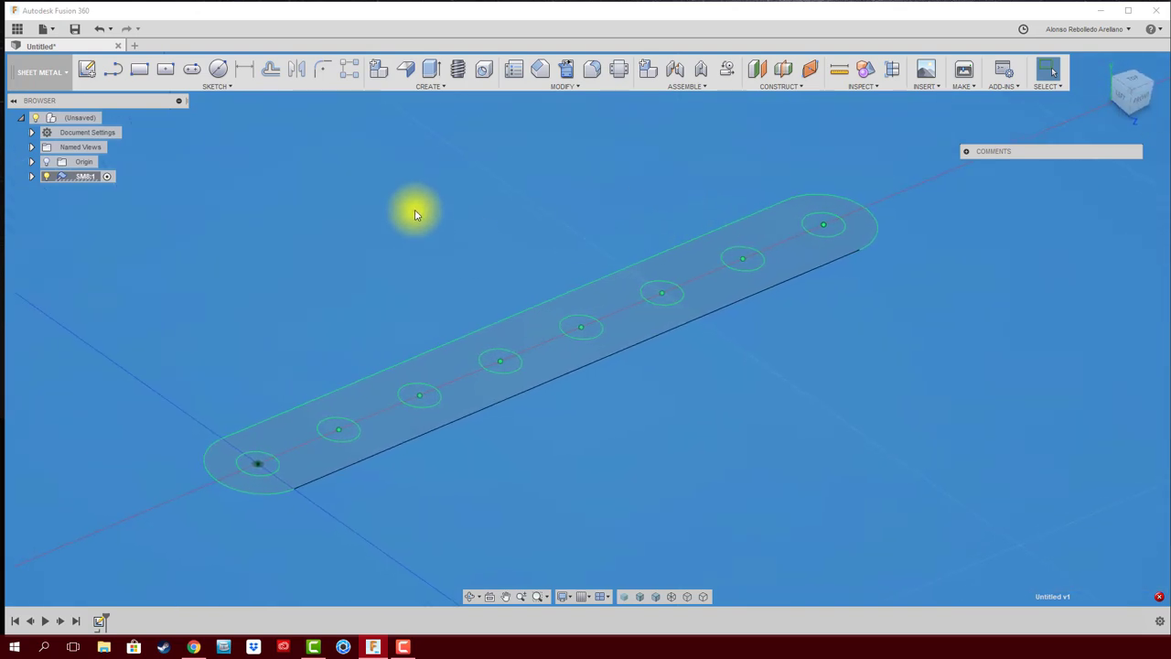
- Make a flange from the strip profile with thickness on Side 1, after trying Side 2 and Symmetric
left_click(407, 71)
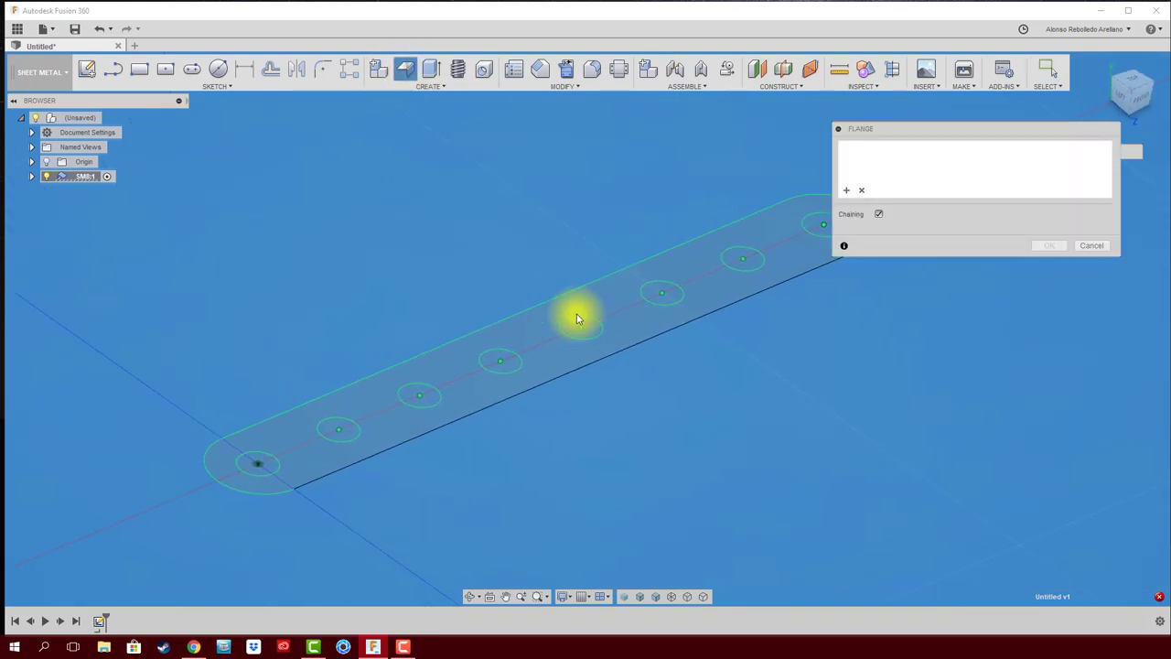
left_click(524, 325)
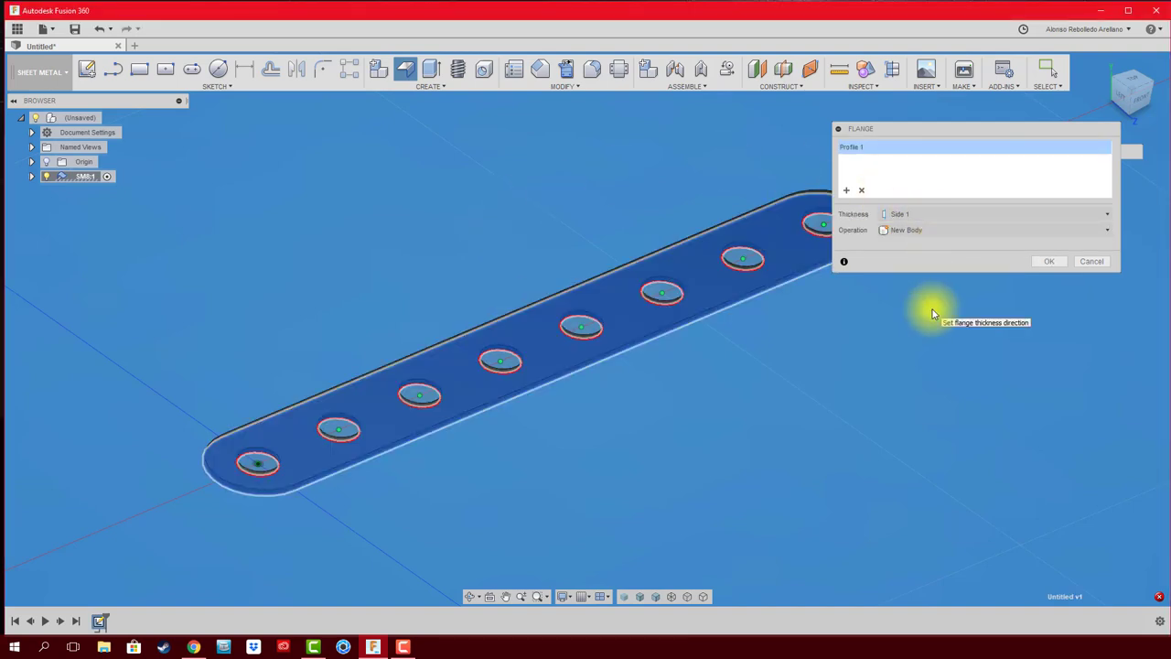
left_click(1032, 214)
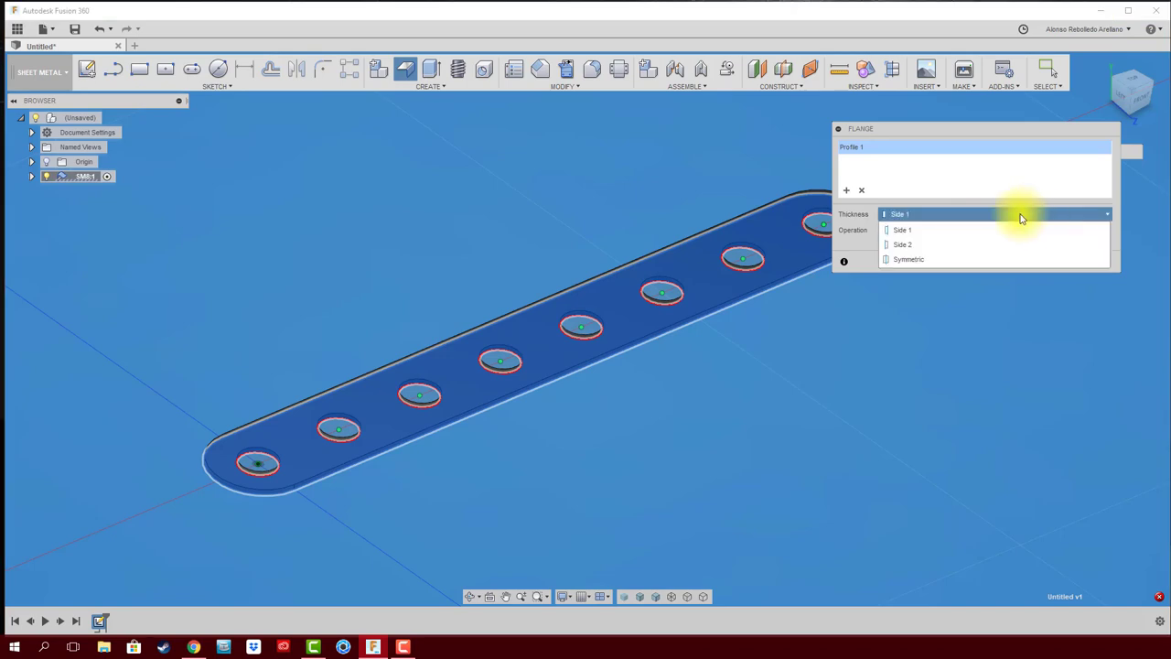
left_click(940, 245)
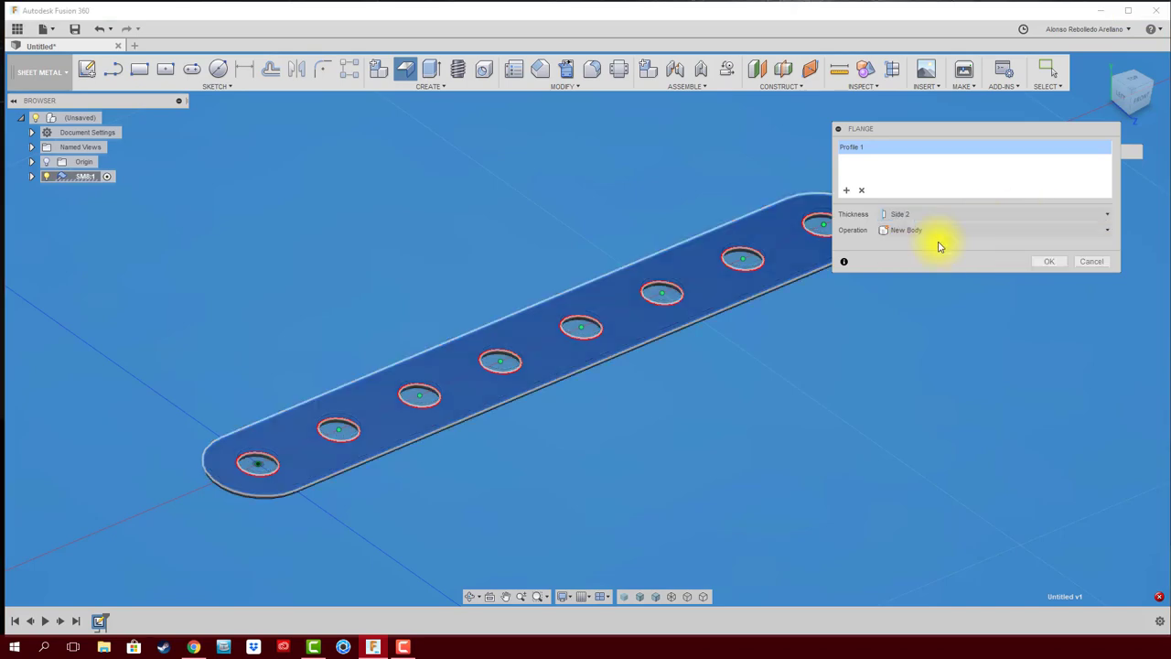
left_click(933, 216)
left_click(1122, 99)
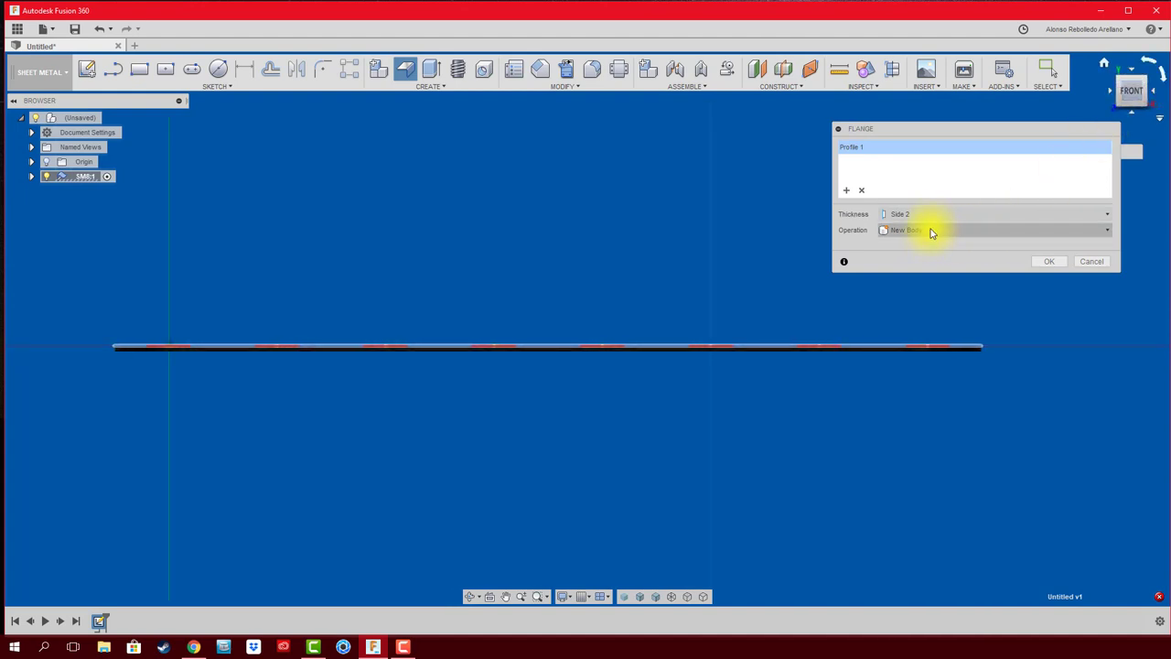
left_click(944, 214)
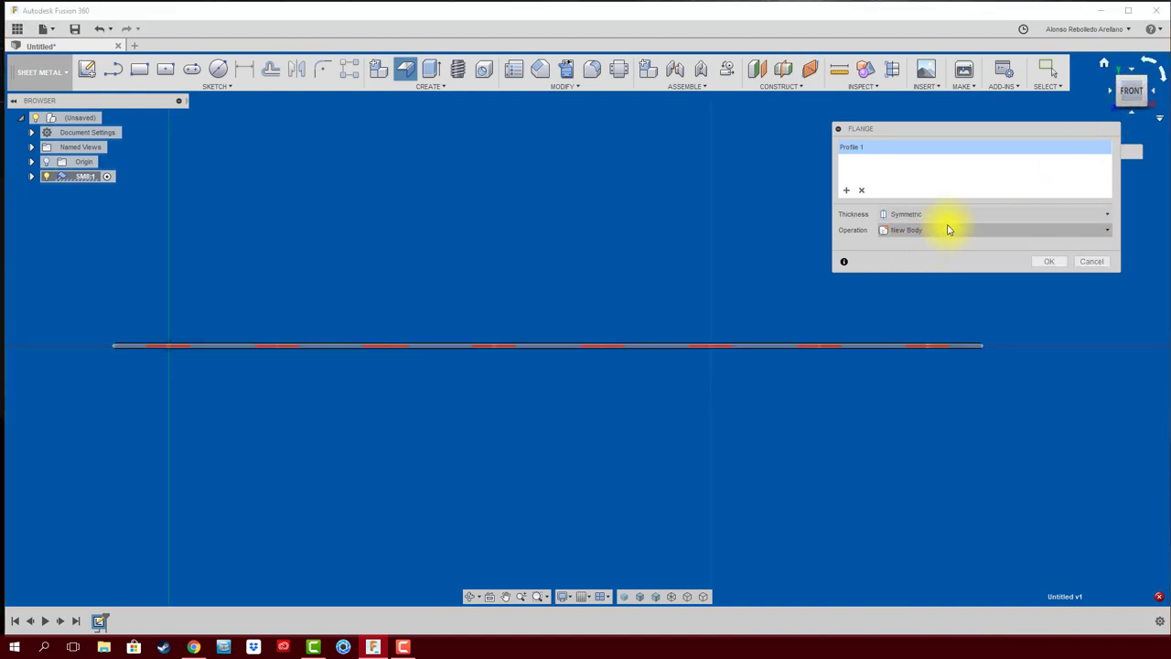
left_click(957, 217)
left_click(927, 231)
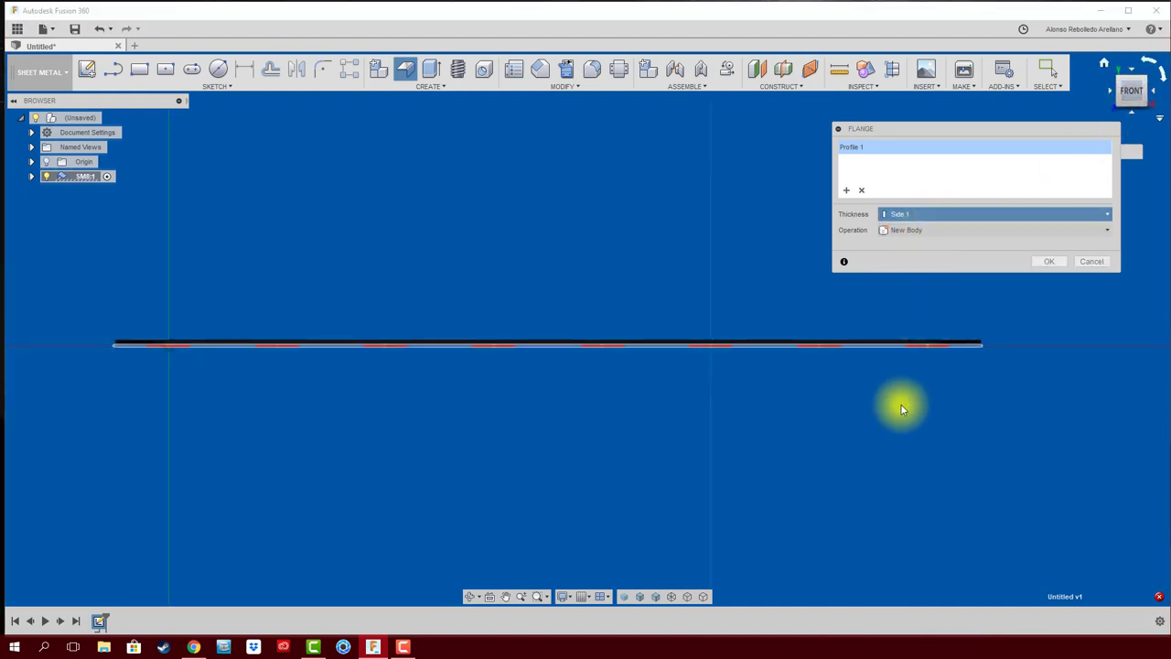
left_click(1052, 261)
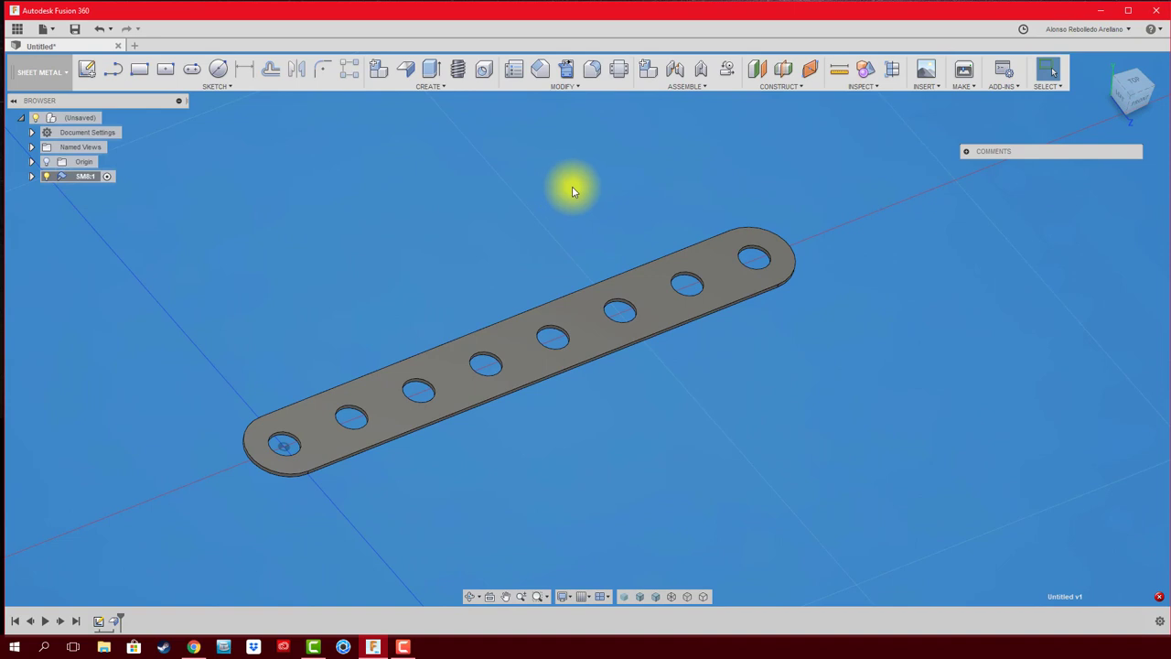
- Apply Plastic - Matte (Yellow) from the appearance library to the whole plate
key("a")
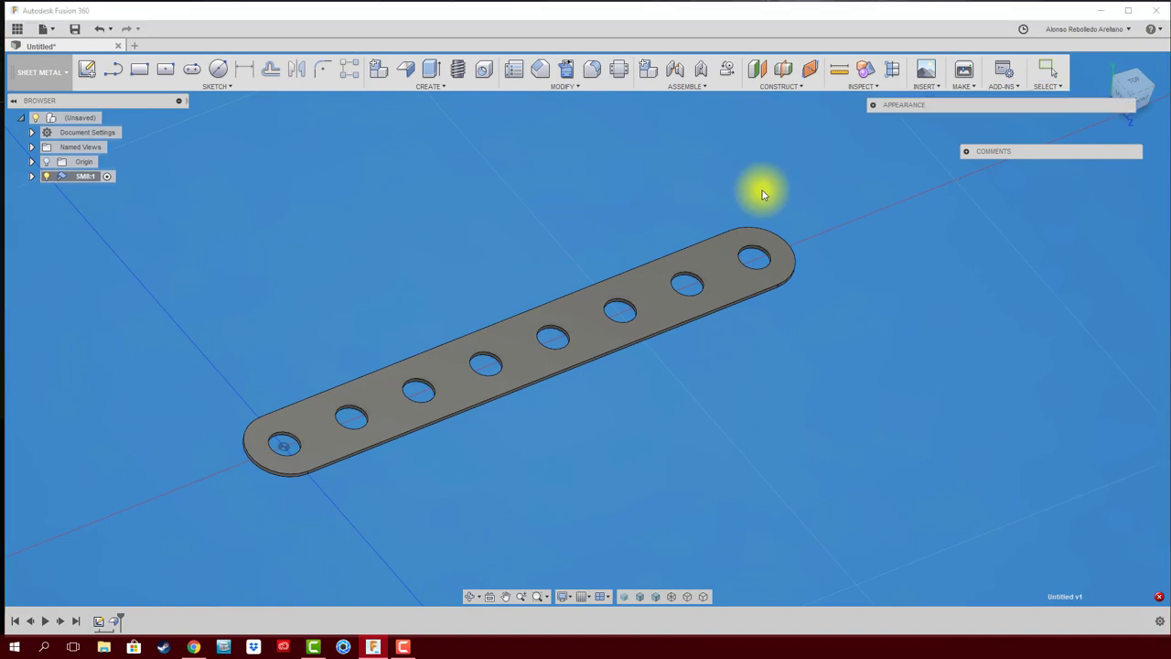
left_click(873, 105)
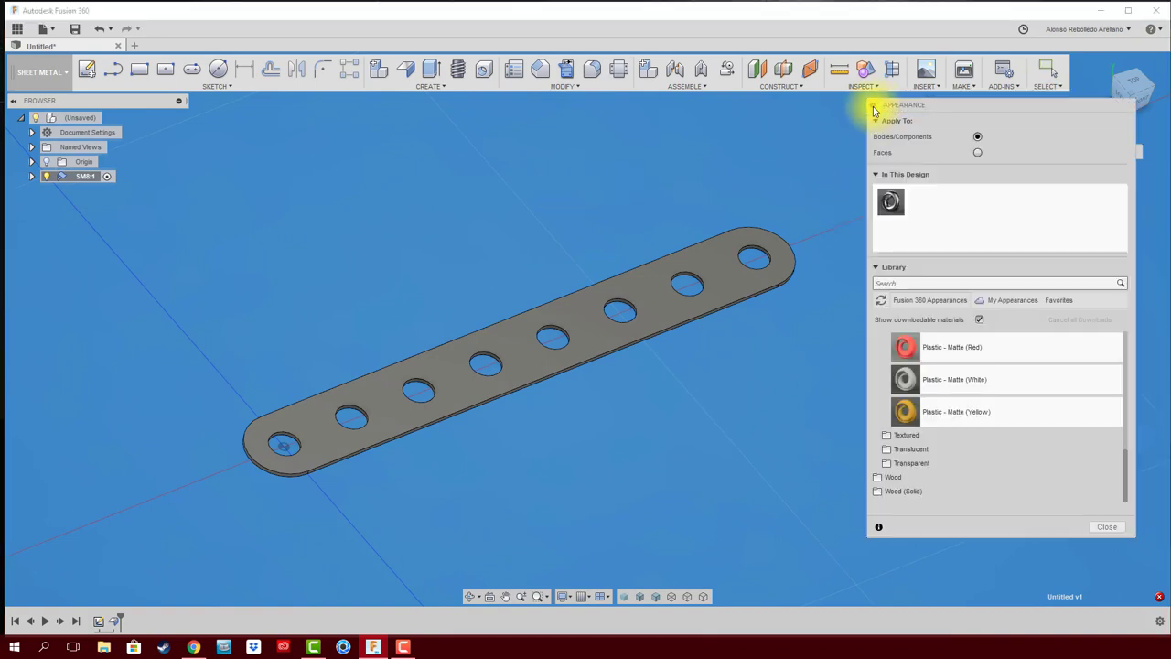
left_click_drag(904, 412, 757, 286)
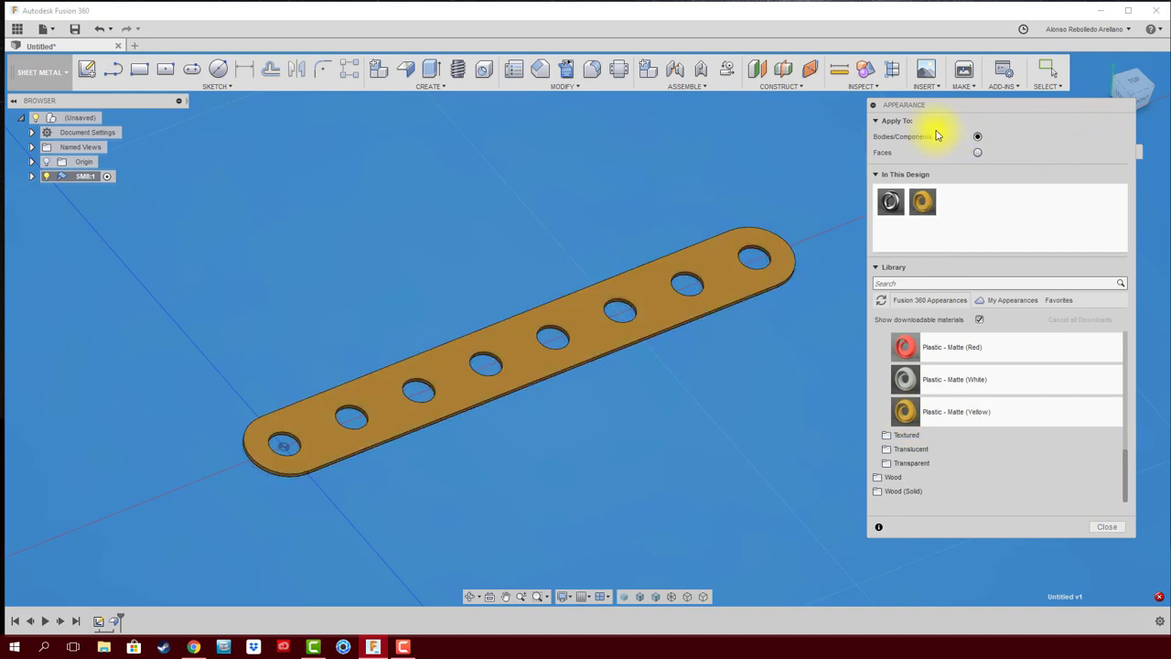
left_click(872, 105)
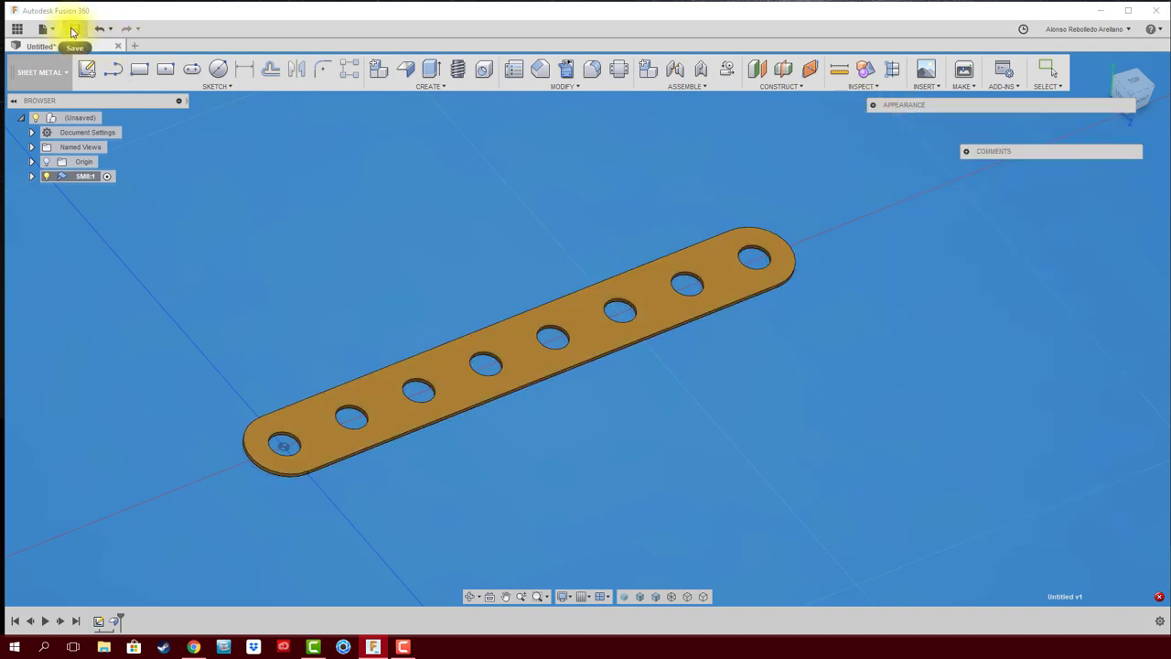
- Name the design SM8, create a MOTO folder under JUGUETES, and save it there
left_click(75, 29)
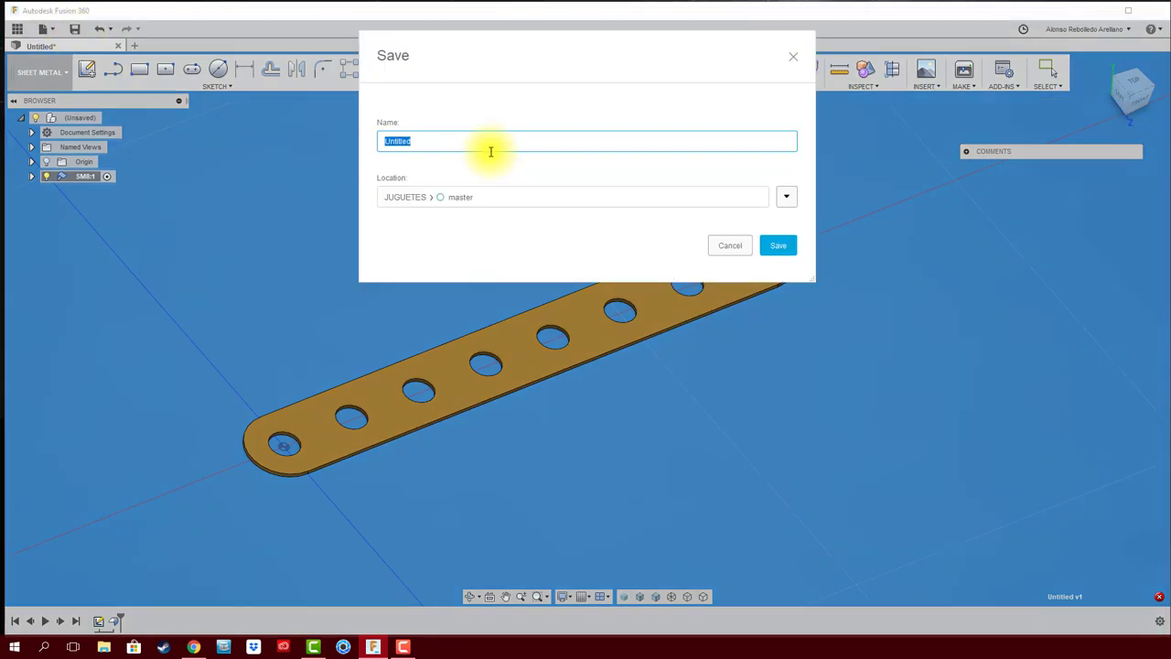
type("SM8")
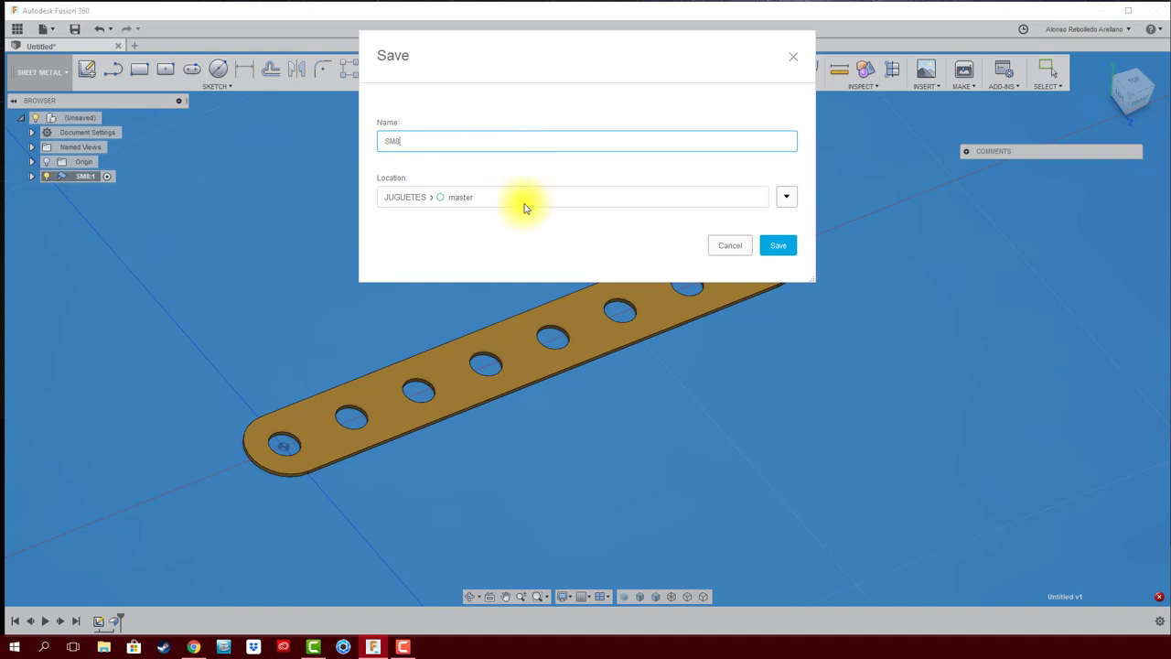
left_click(787, 198)
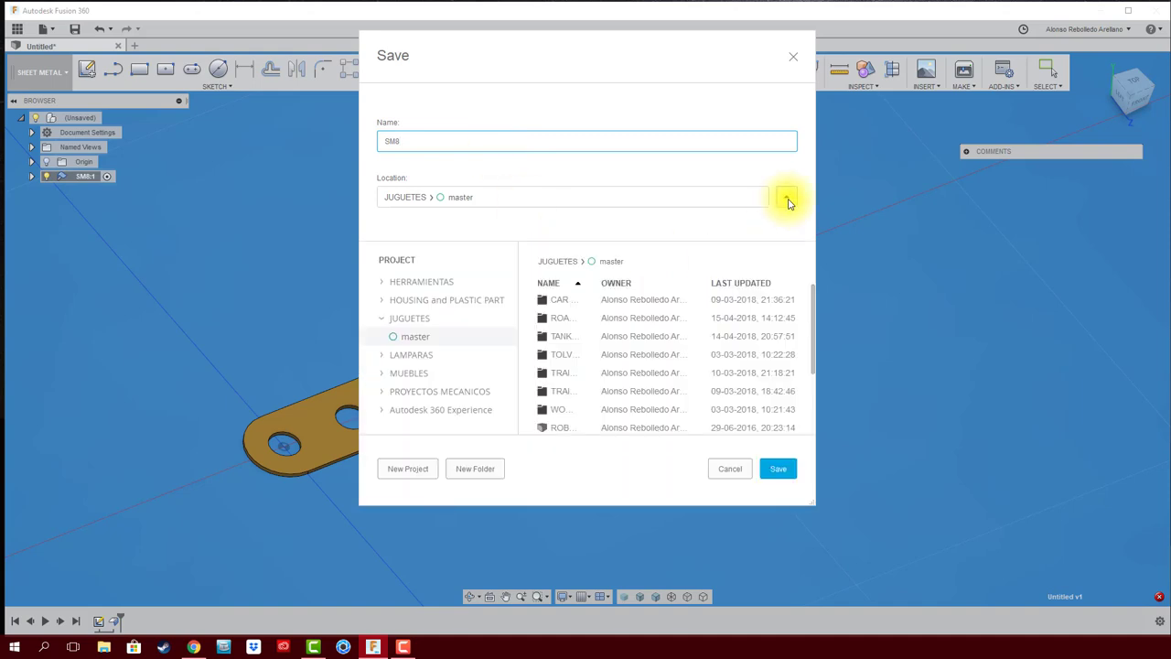
left_click(471, 474)
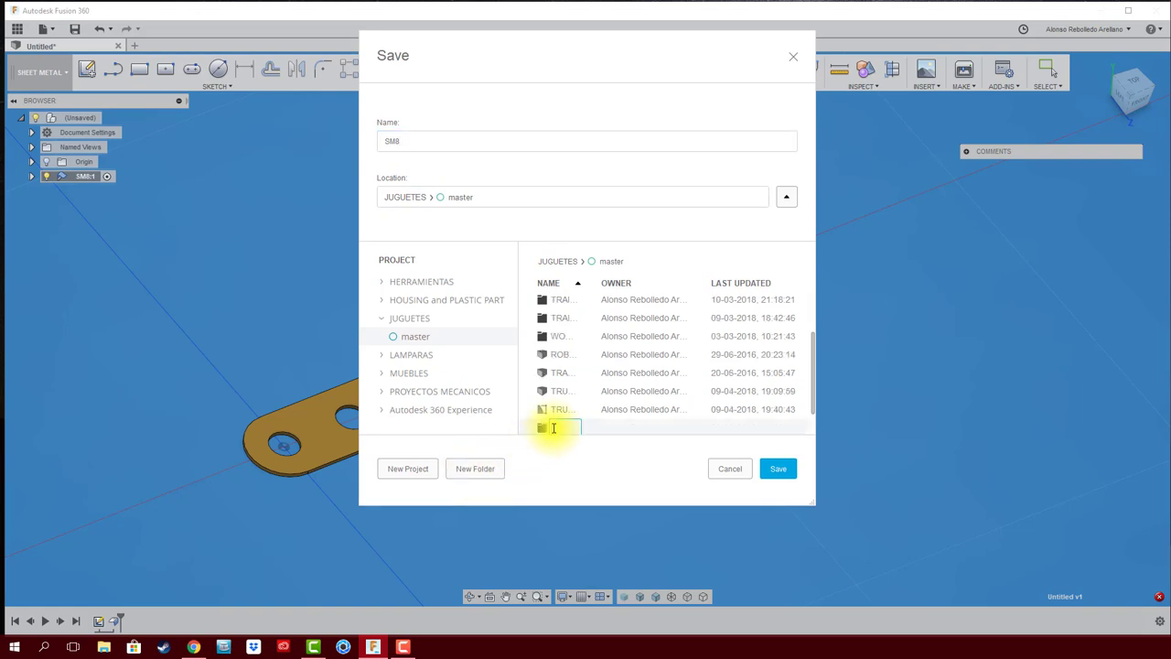
type("toro")
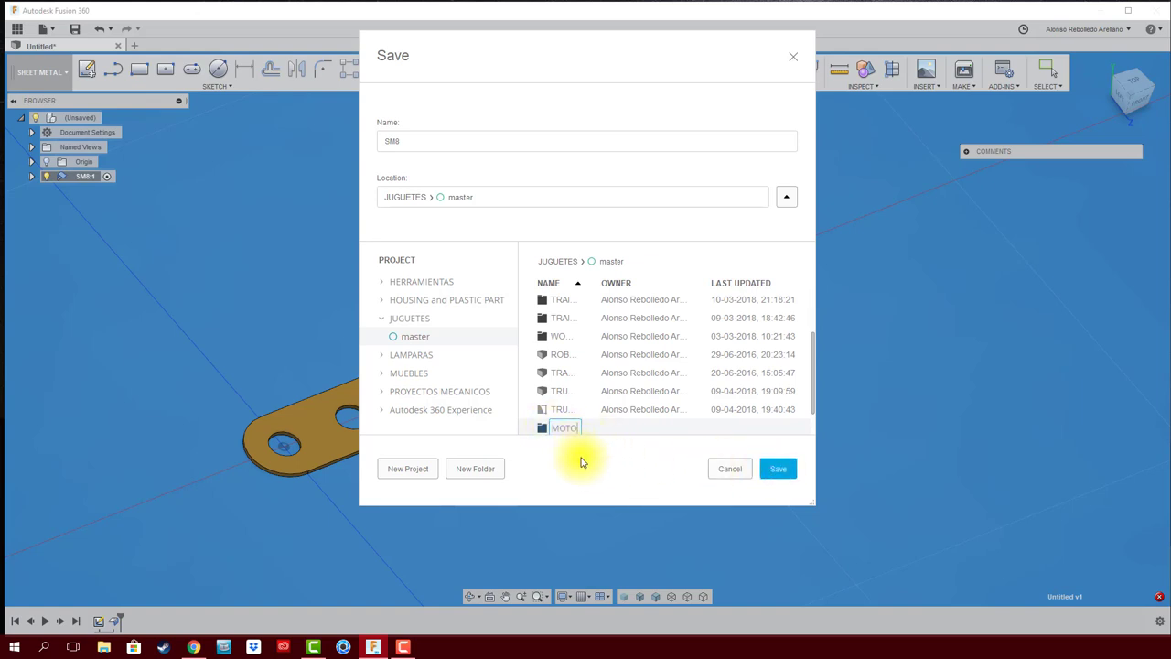
key("Return")
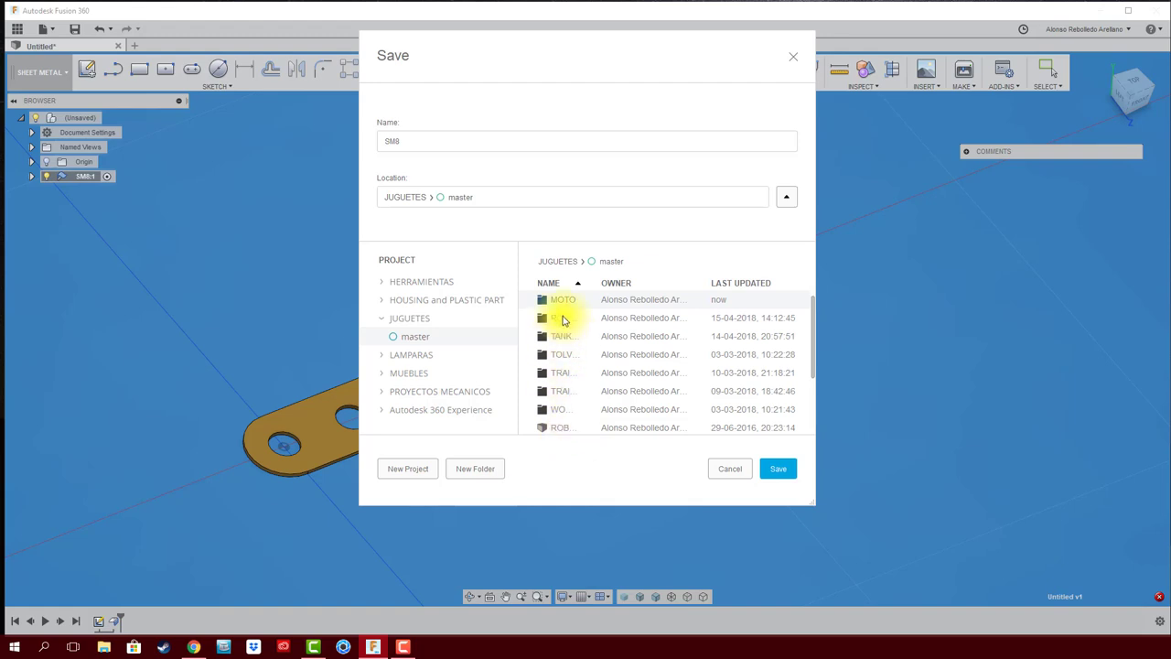
double_click(562, 301)
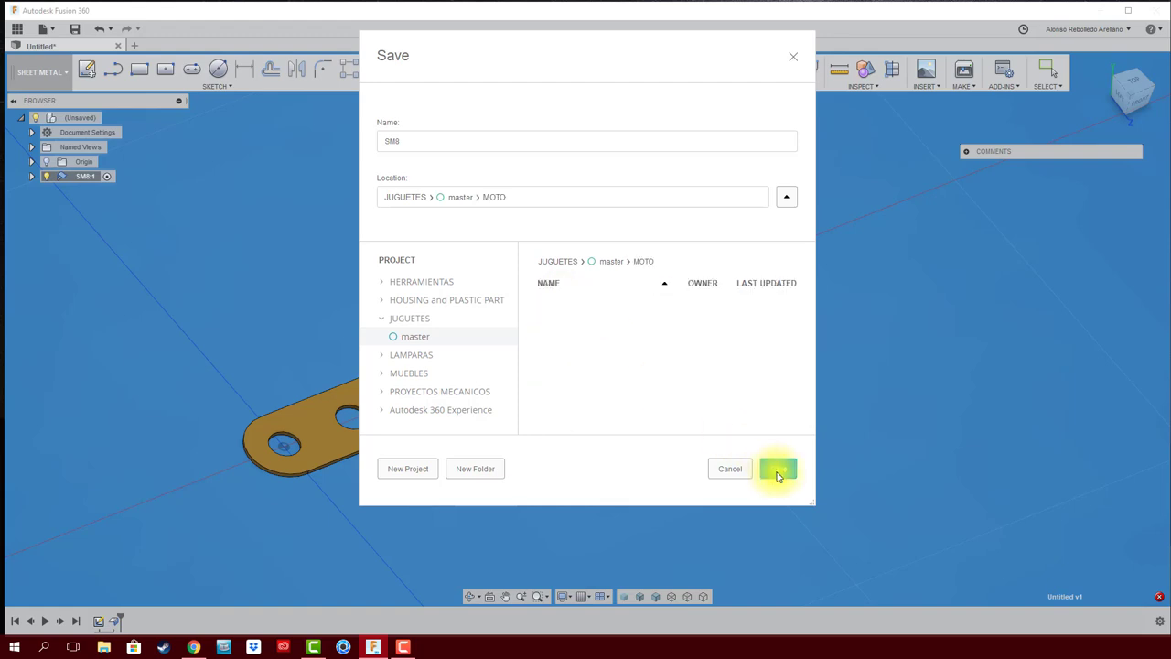
left_click(778, 468)
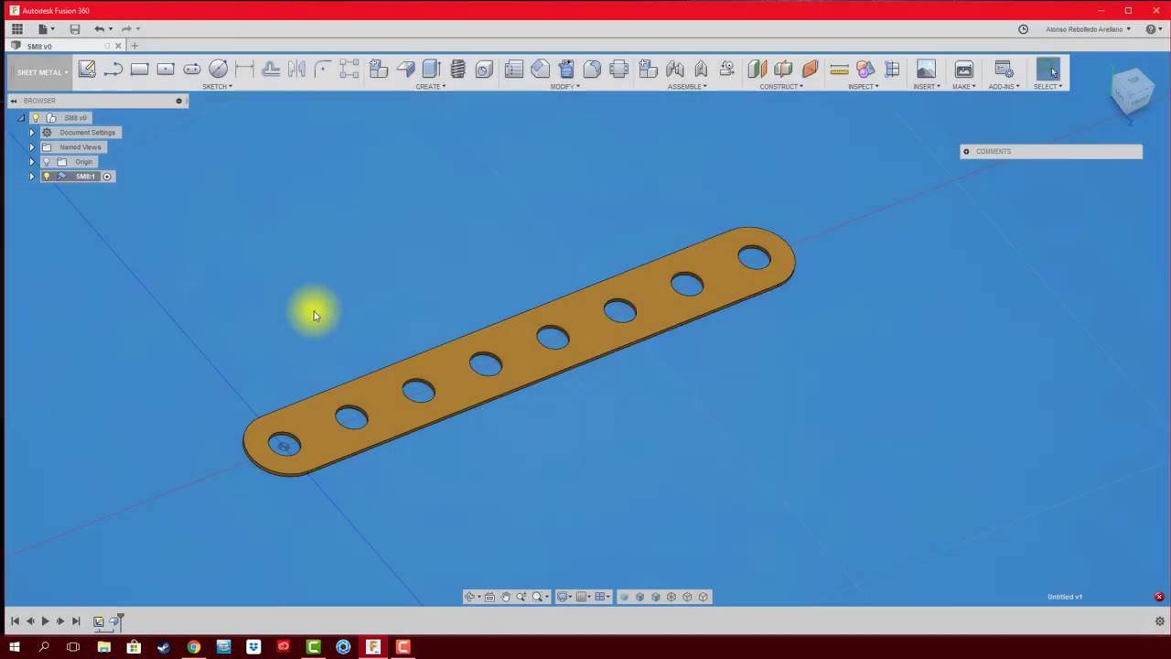